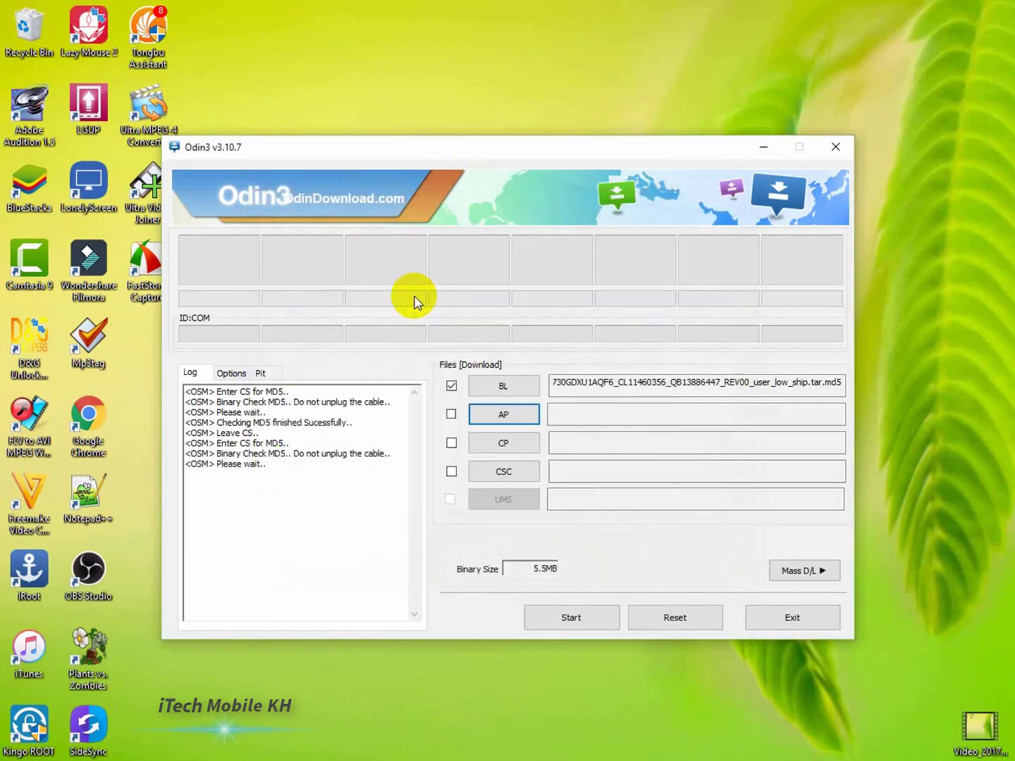
Load the firmware file ending in 730GOLB1AQF6_CL11460356_QB13880079_REV00_user_low_ship.tar.md5 into the CSC slot.
{"action": "right_click", "coordinate": [445, 72]}
{"action": "left_click", "coordinate": [481, 120]}
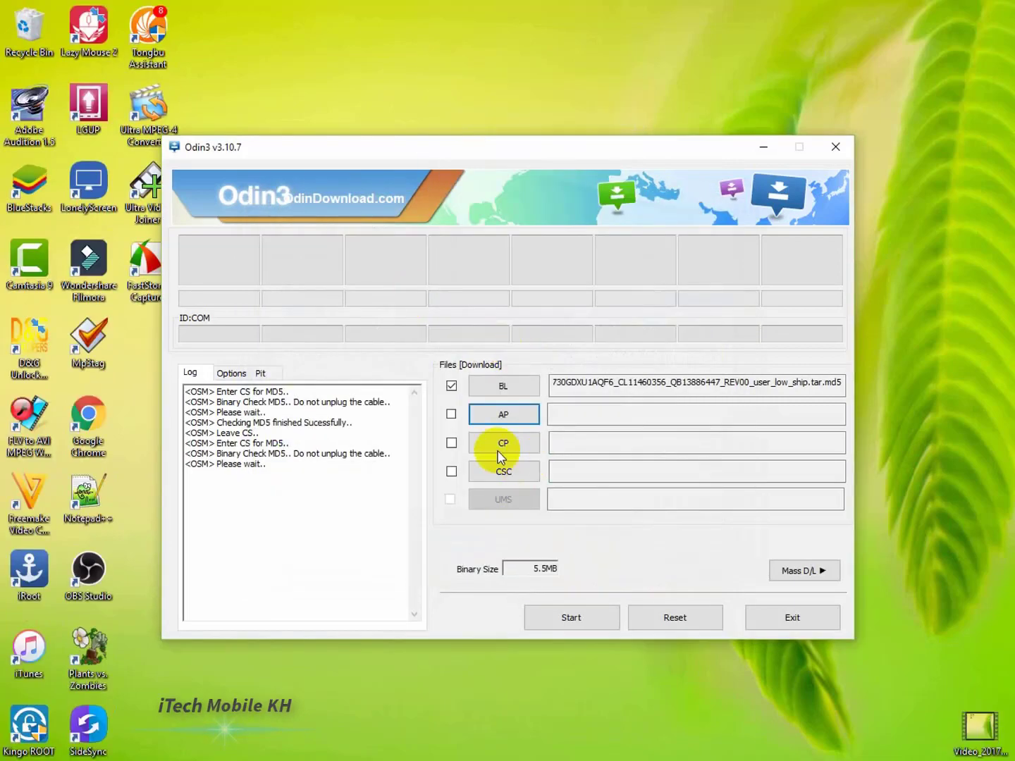
{"action": "left_click_drag", "start_coordinate": [461, 156], "coordinate": [440, 102]}
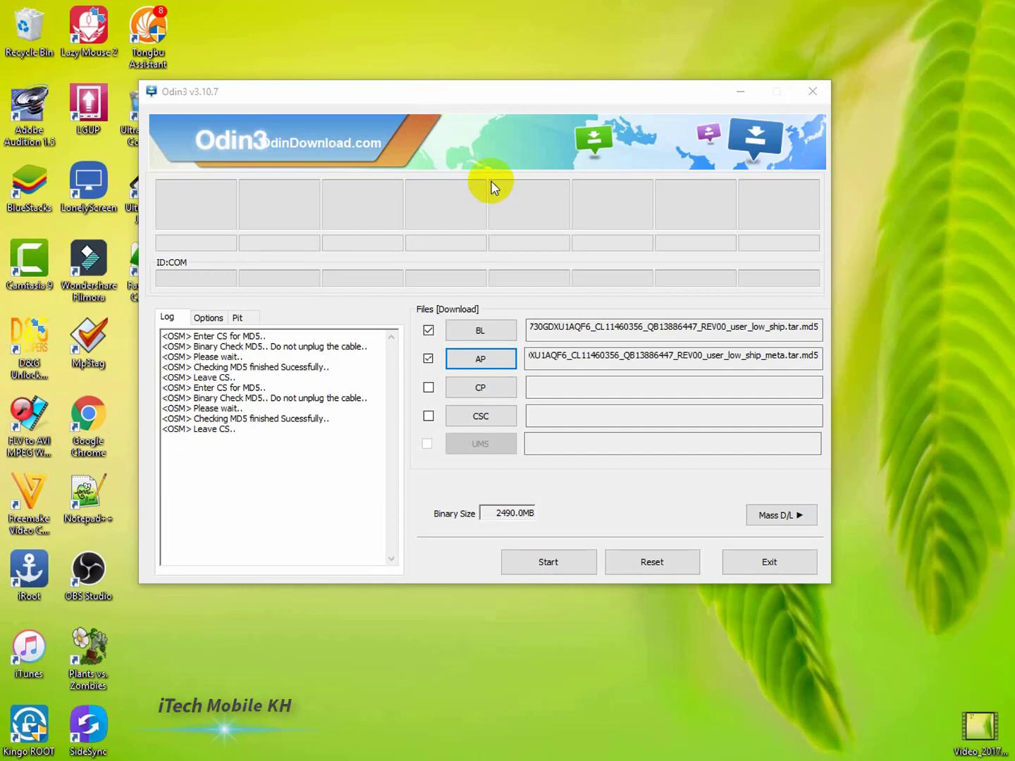
{"action": "left_click", "coordinate": [485, 418]}
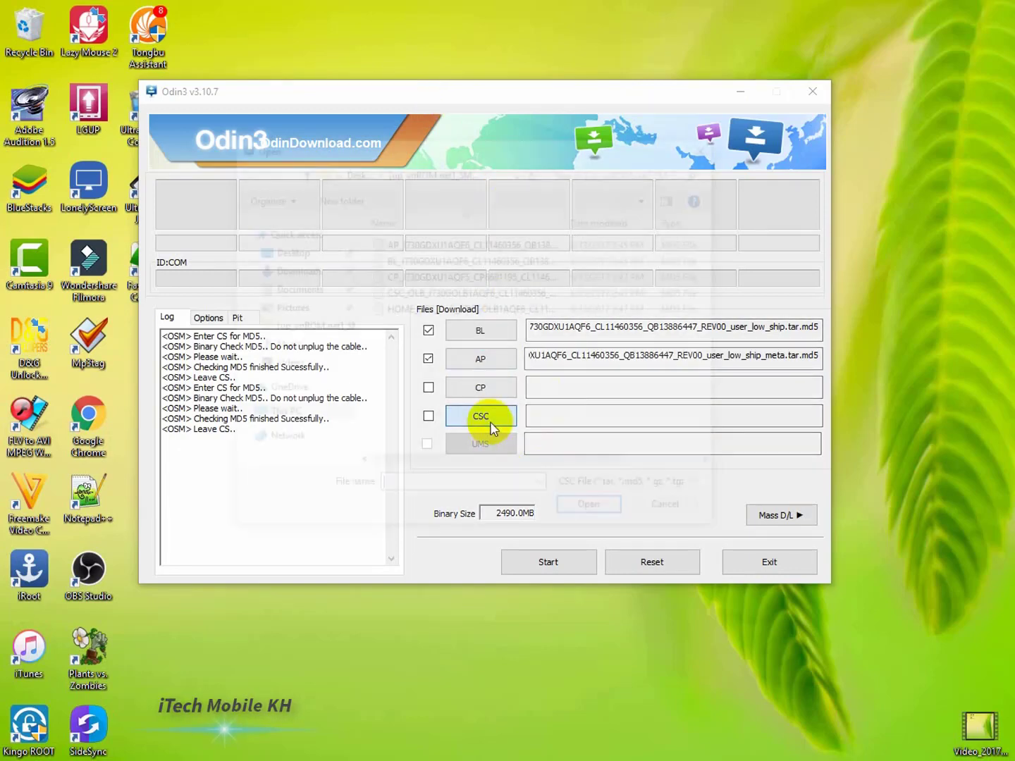
{"action": "double_click", "coordinate": [403, 310]}
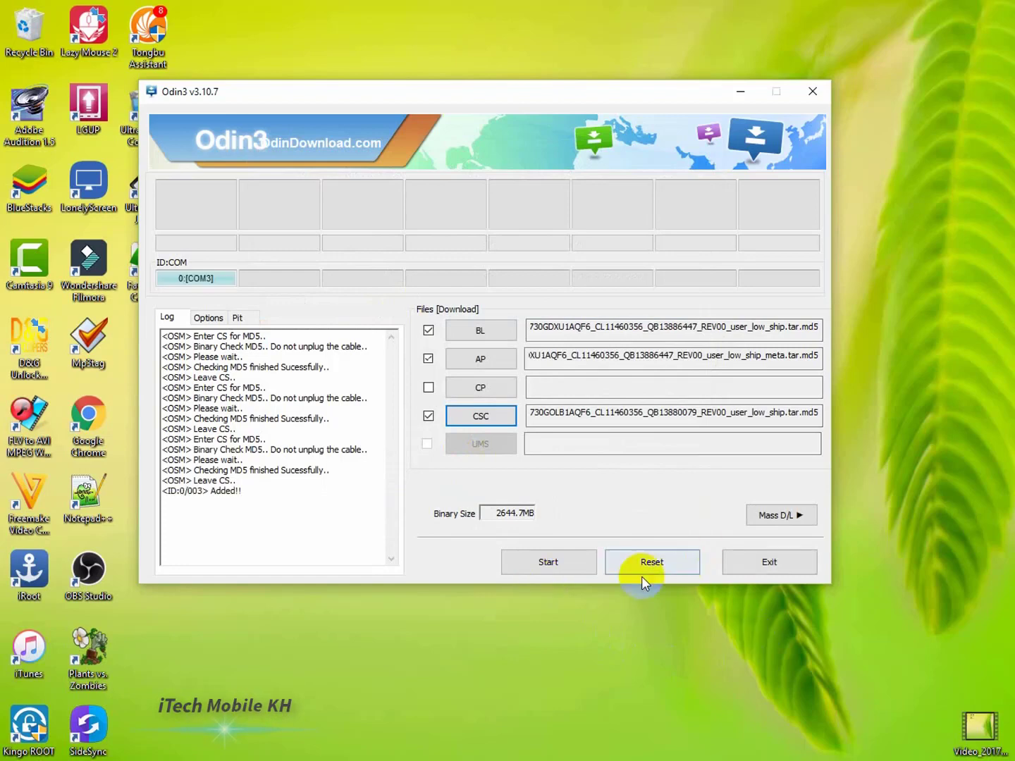
Start flashing the loaded BL, AP and CSC firmware to the connected phone and close Odin3 once it finishes.
{"action": "left_click", "coordinate": [557, 562]}
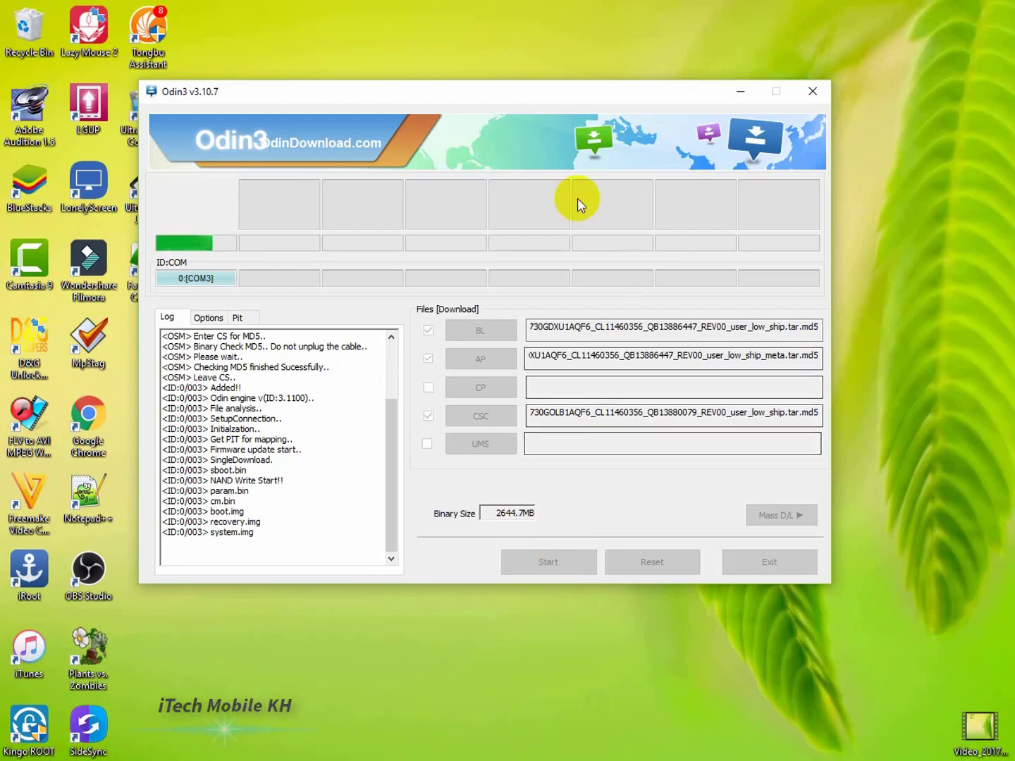
{"action": "left_click_drag", "start_coordinate": [200, 92], "coordinate": [276, 53]}
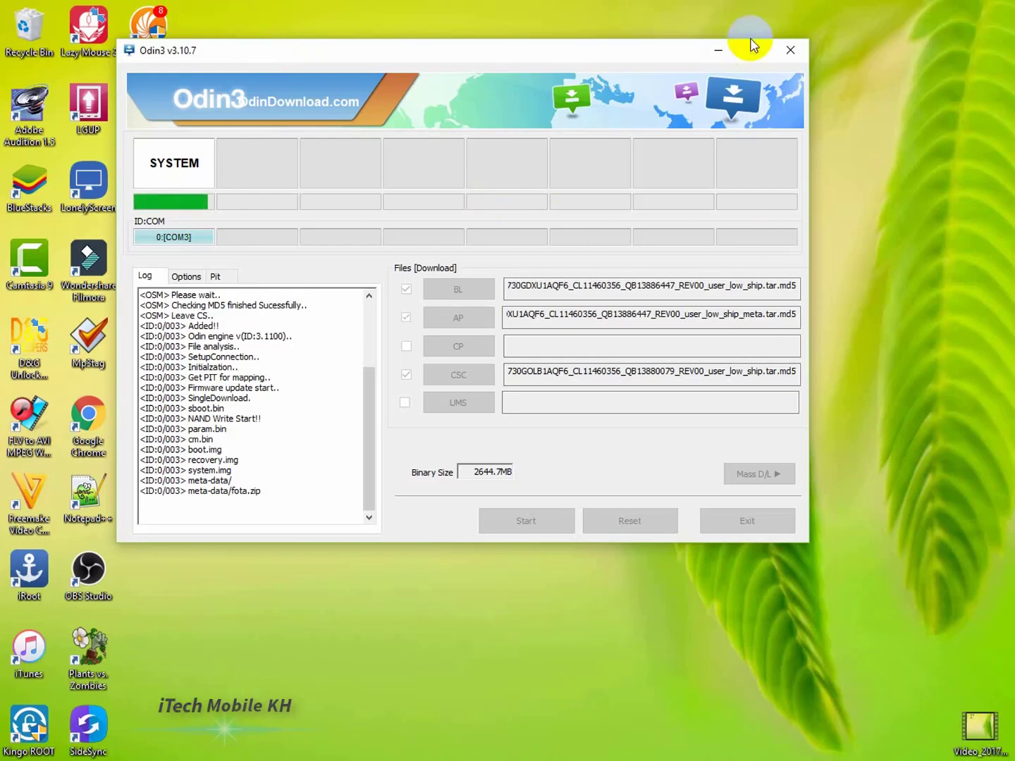
{"action": "left_click", "coordinate": [790, 49]}
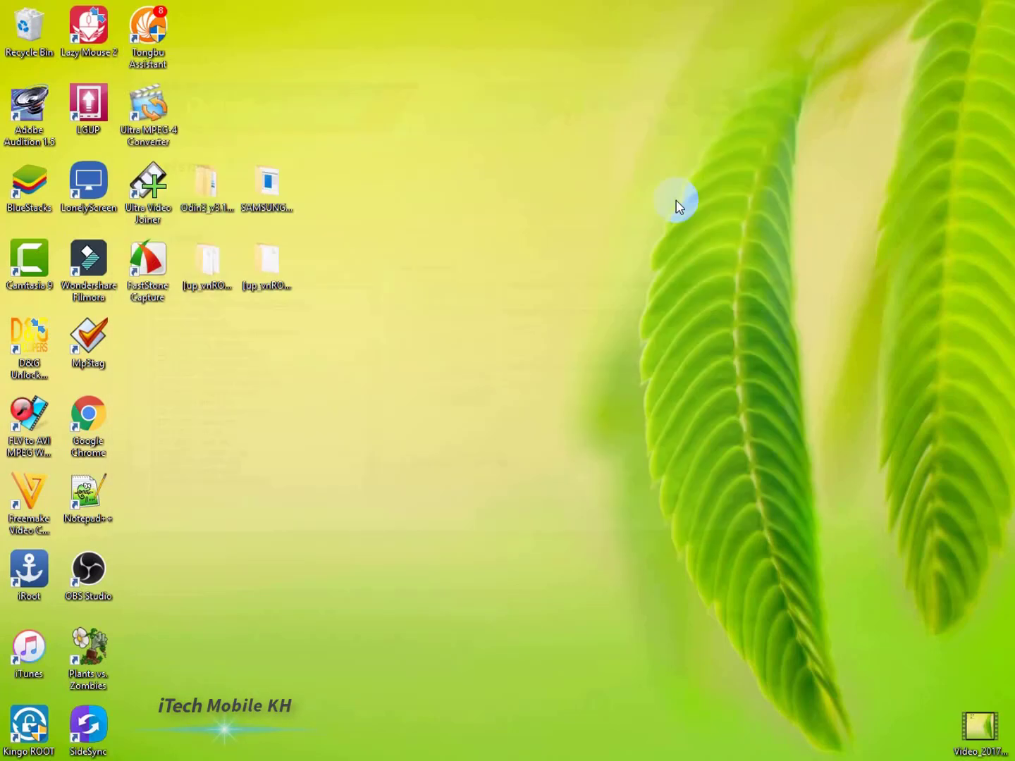
{"action": "right_click", "coordinate": [330, 162]}
{"action": "left_click", "coordinate": [374, 208]}
{"action": "right_click", "coordinate": [392, 143]}
{"action": "left_click", "coordinate": [443, 193]}
{"action": "right_click", "coordinate": [412, 142]}
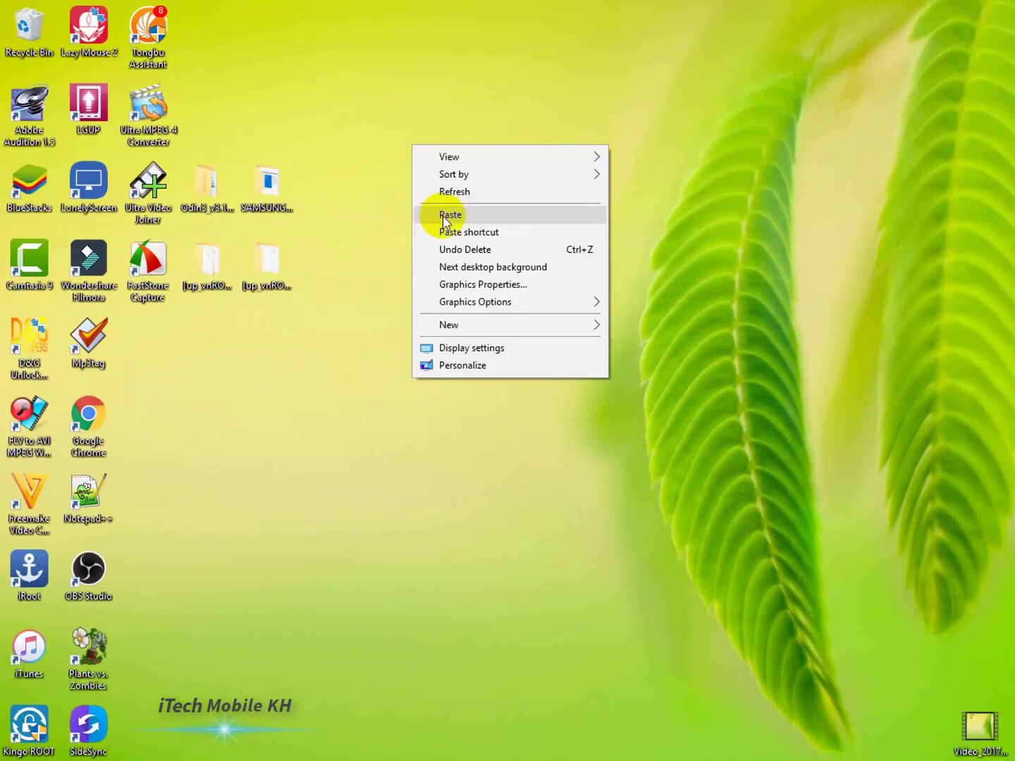
{"action": "left_click", "coordinate": [452, 192]}
{"action": "right_click", "coordinate": [403, 149]}
{"action": "left_click", "coordinate": [438, 200]}
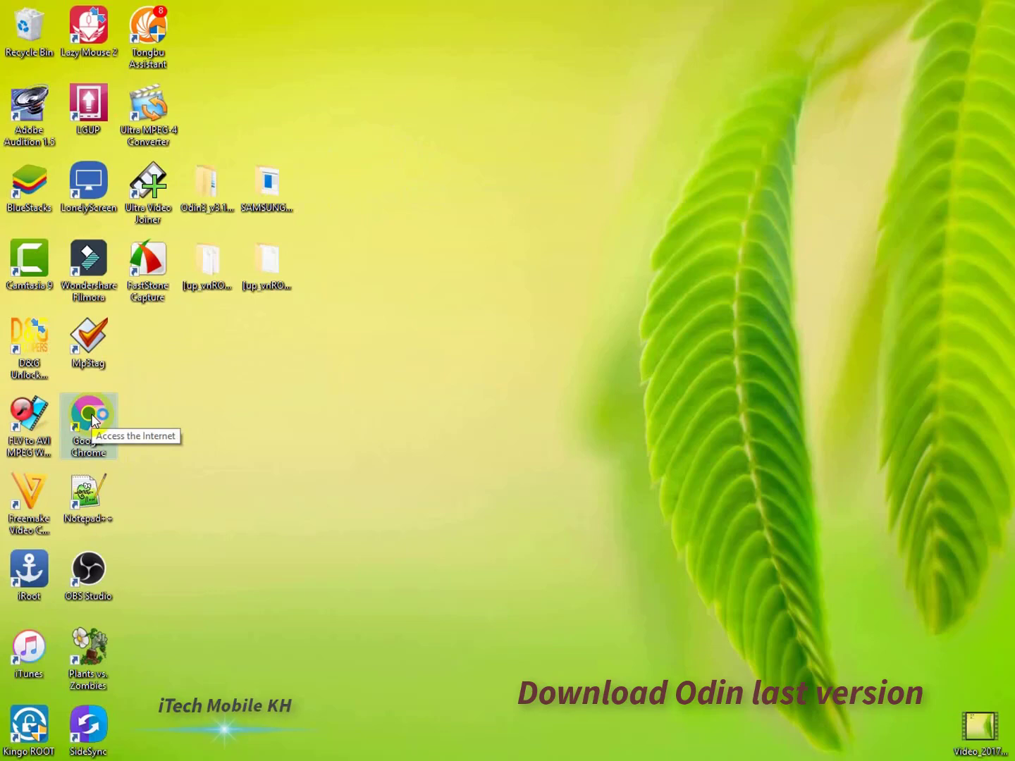
{"action": "right_click", "coordinate": [215, 320]}
{"action": "left_click", "coordinate": [265, 373]}
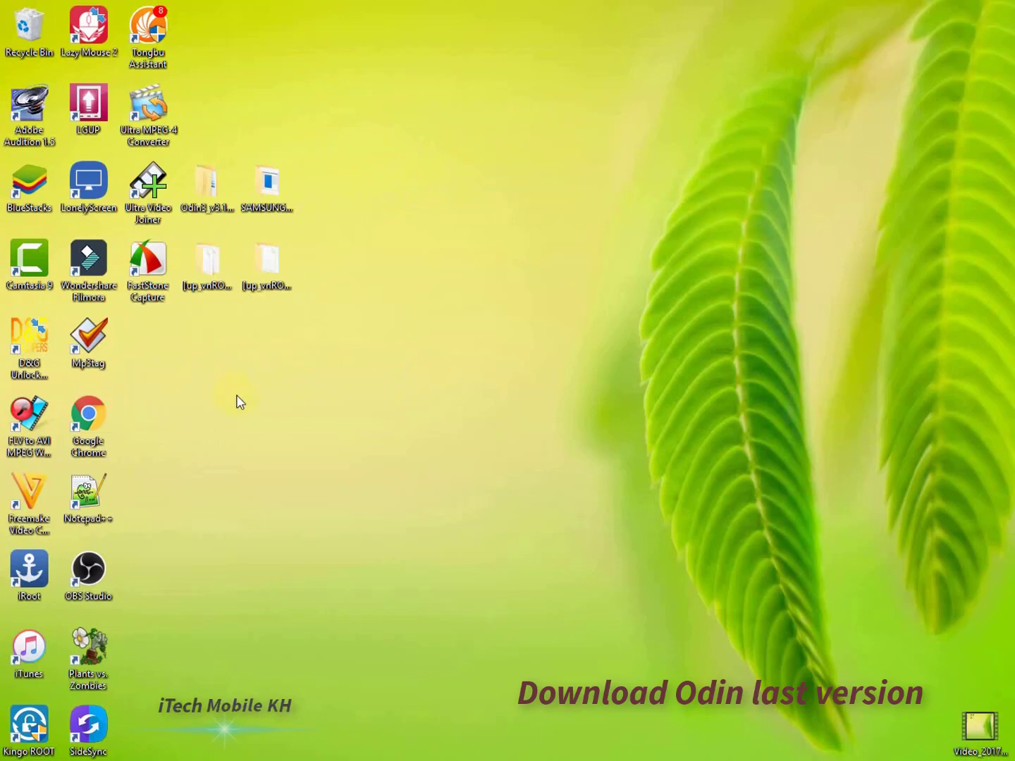
{"action": "right_click", "coordinate": [267, 363]}
{"action": "left_click", "coordinate": [289, 414]}
{"action": "left_click", "coordinate": [237, 387]}
{"action": "right_click", "coordinate": [236, 387]}
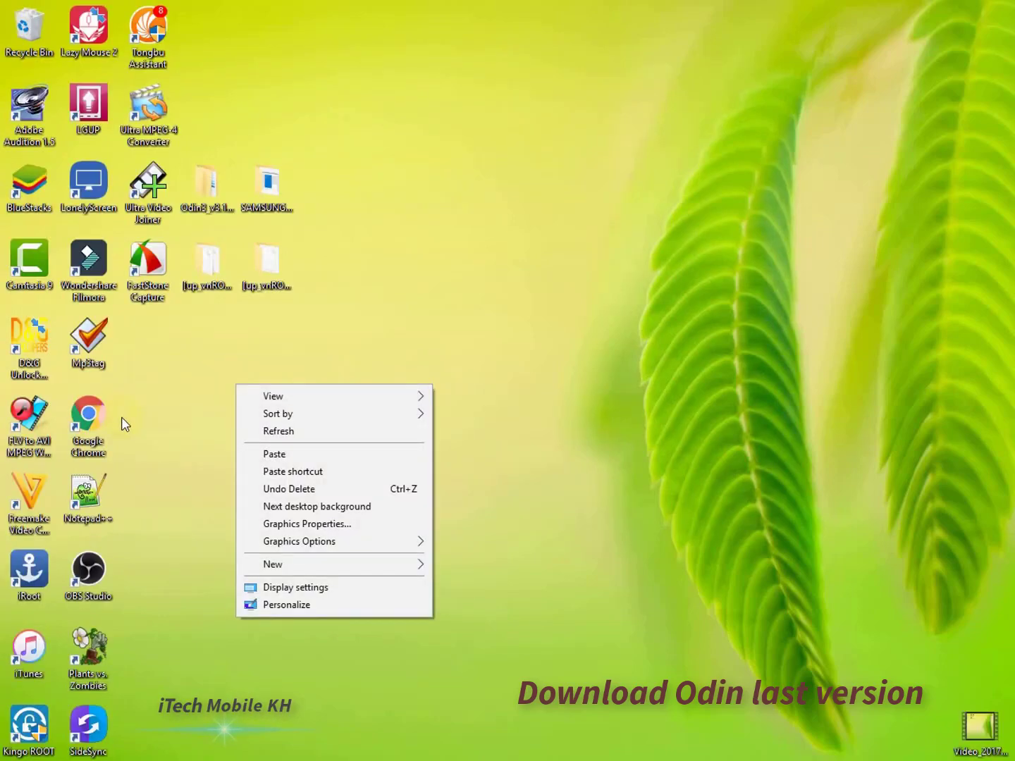
{"action": "left_click", "coordinate": [272, 431]}
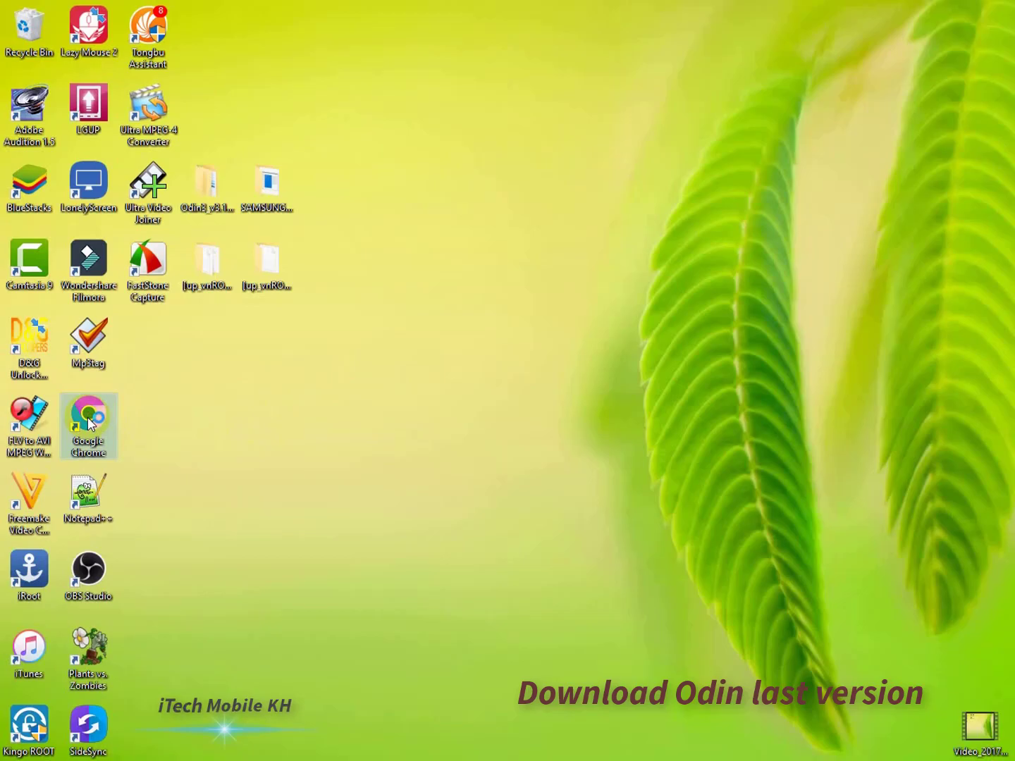
Open Google Chrome and try to load the address odinlownload.com.
{"action": "double_click", "coordinate": [89, 422]}
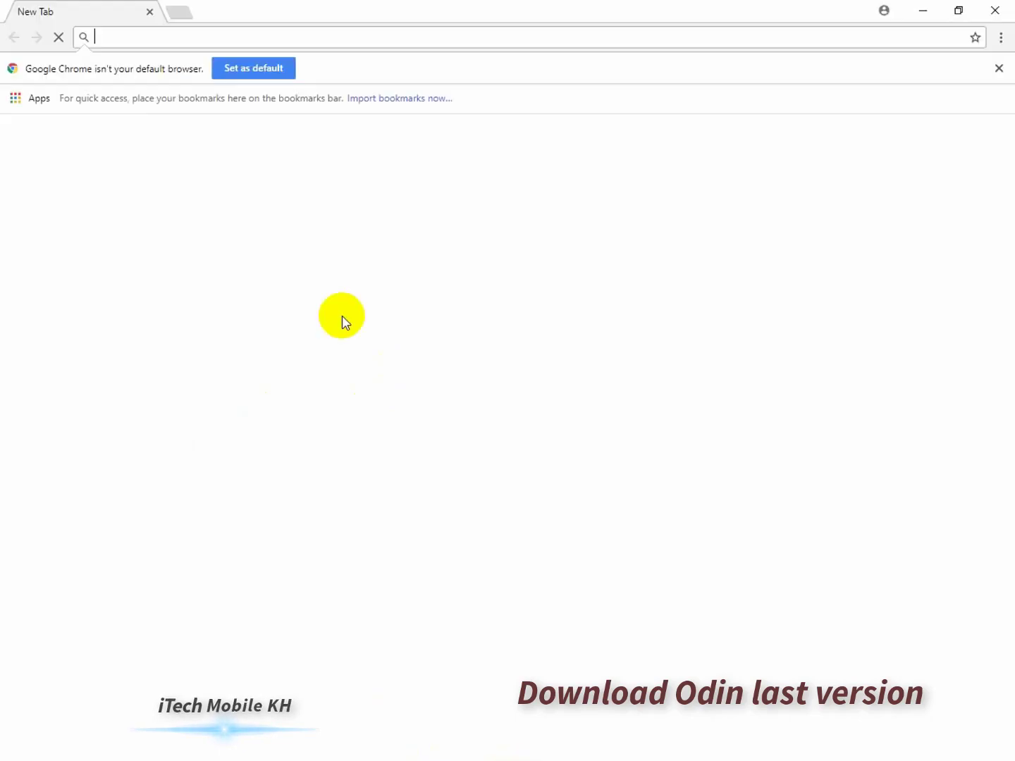
{"action": "left_click", "coordinate": [132, 37]}
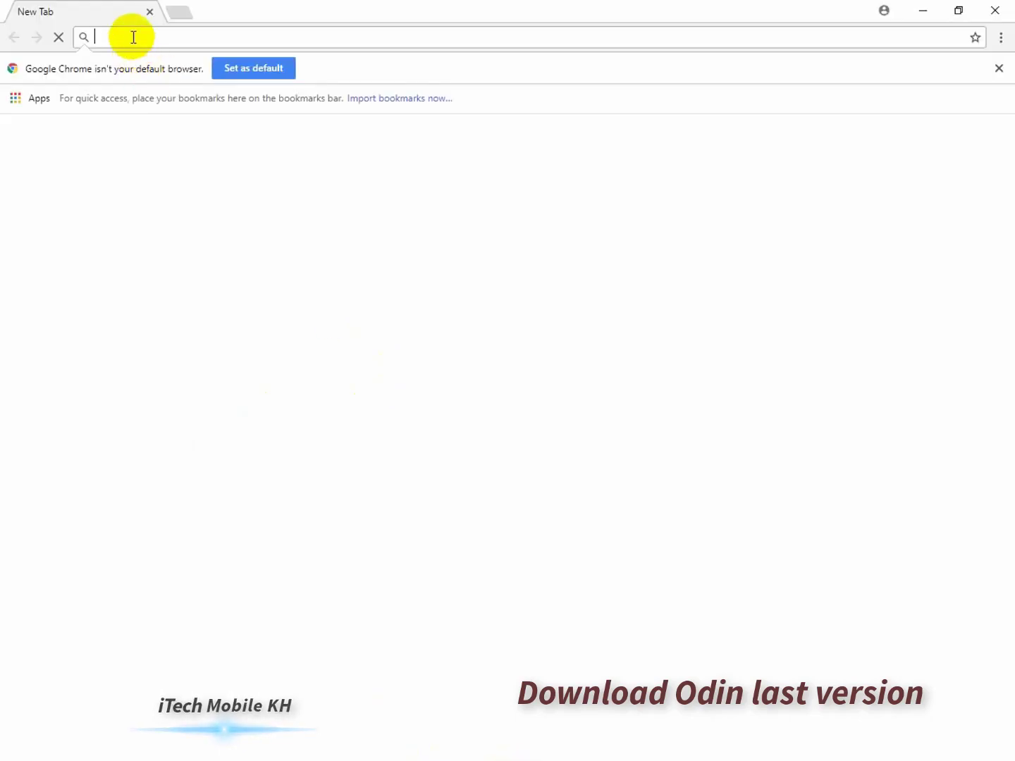
{"action": "type", "text": "odin"}
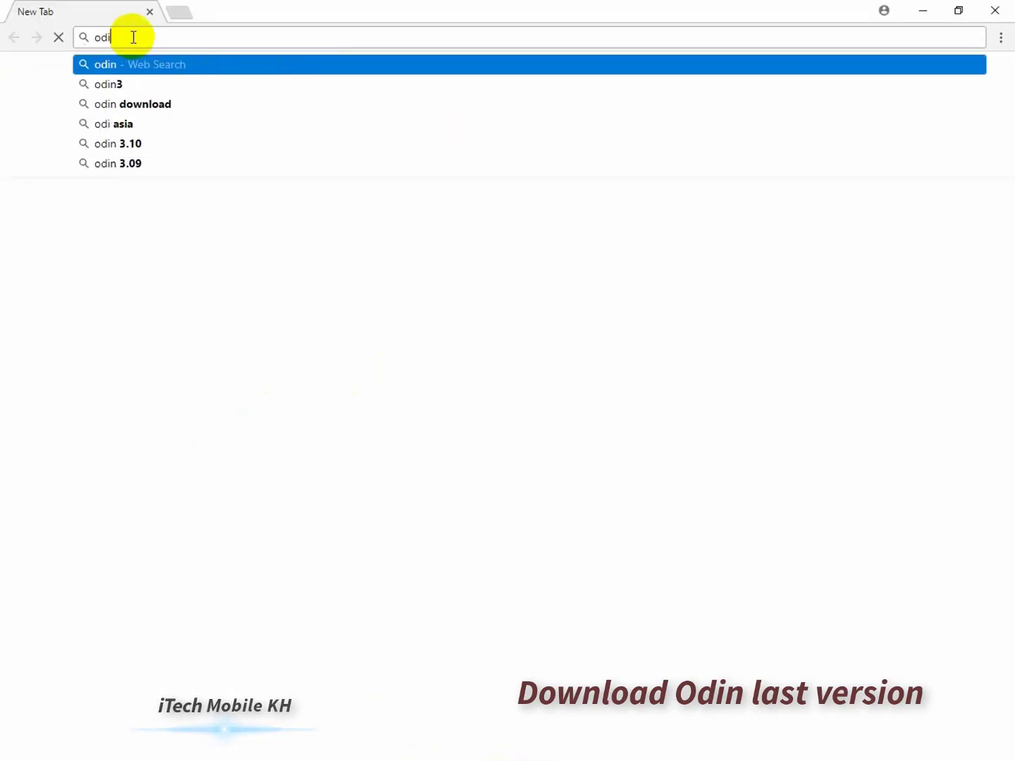
{"action": "type", "text": "loa"}
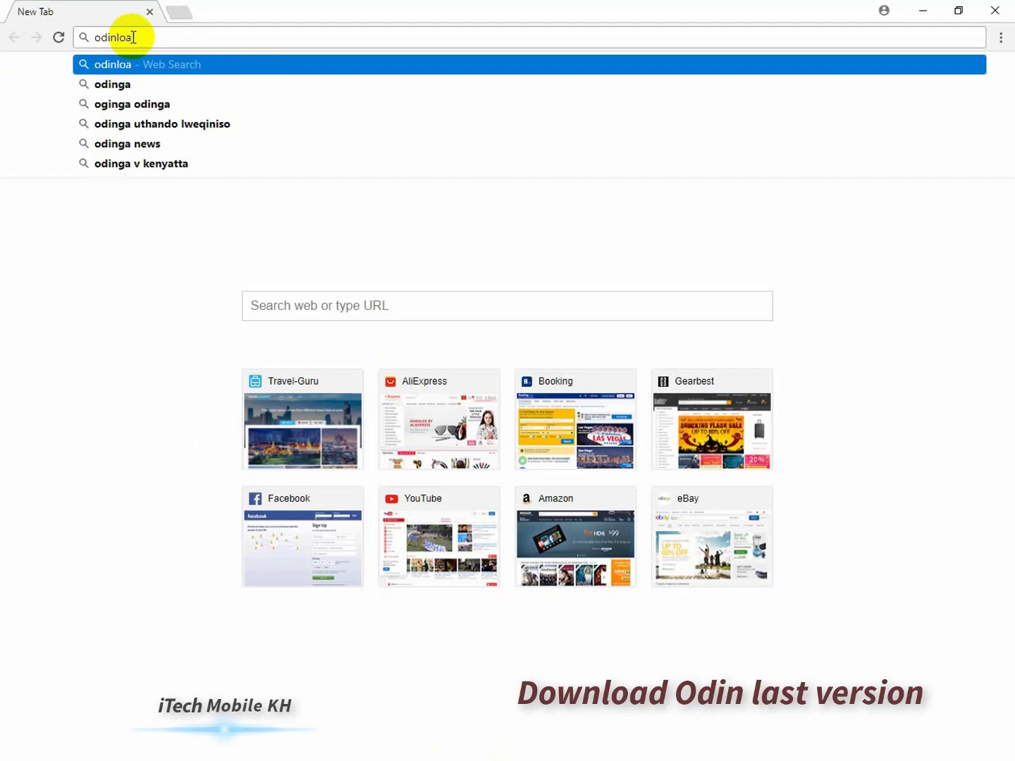
{"action": "key", "text": "BackSpace"}
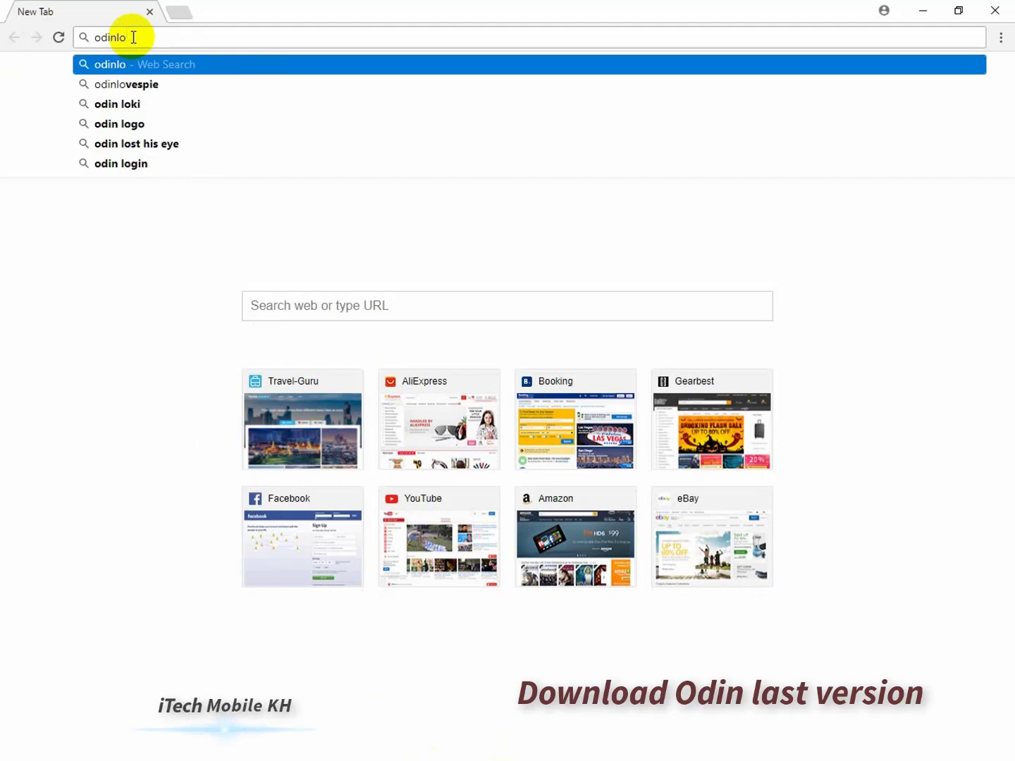
{"action": "type", "text": "wnloa"}
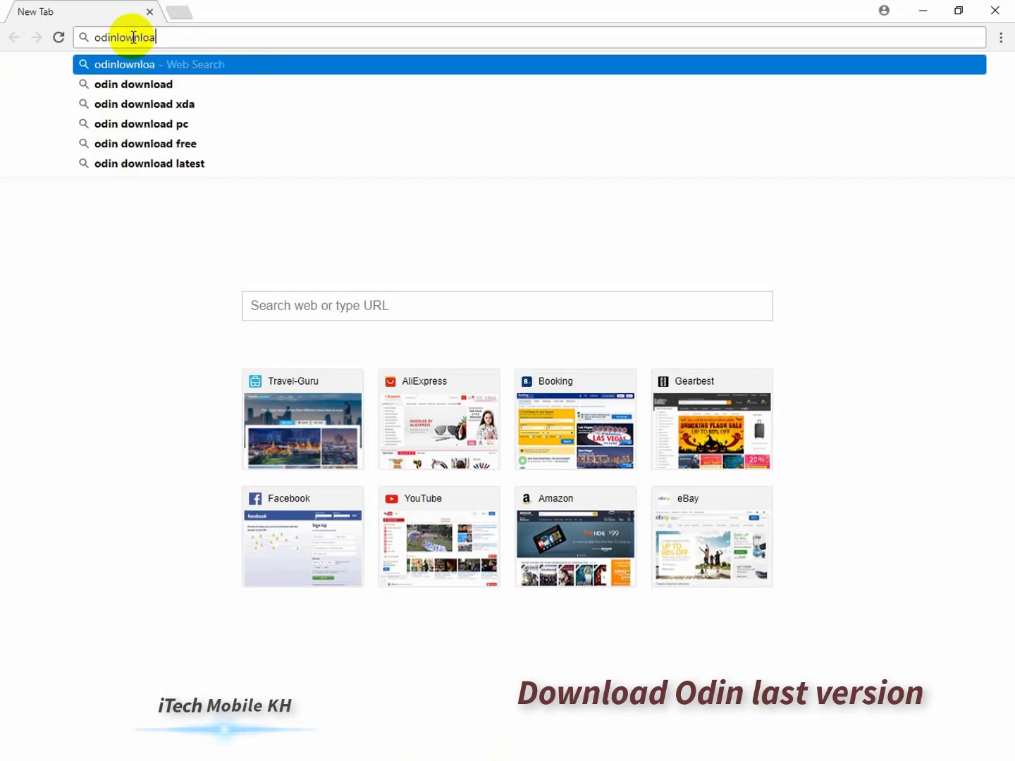
{"action": "type", "text": "d.com"}
{"action": "key", "text": "Return"}
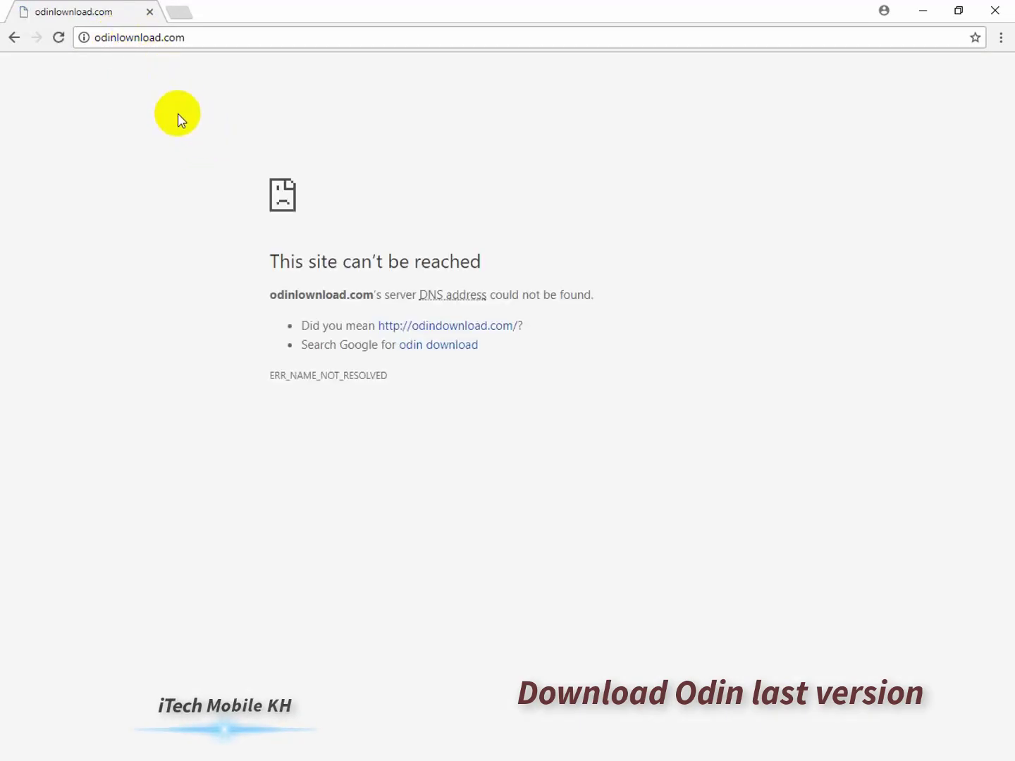
Search the web for odinlownload, open the Samsung Odin 3.12.3 result from odindownload.com, and close the search results page.
{"action": "left_click", "coordinate": [106, 39]}
{"action": "left_click", "coordinate": [119, 39]}
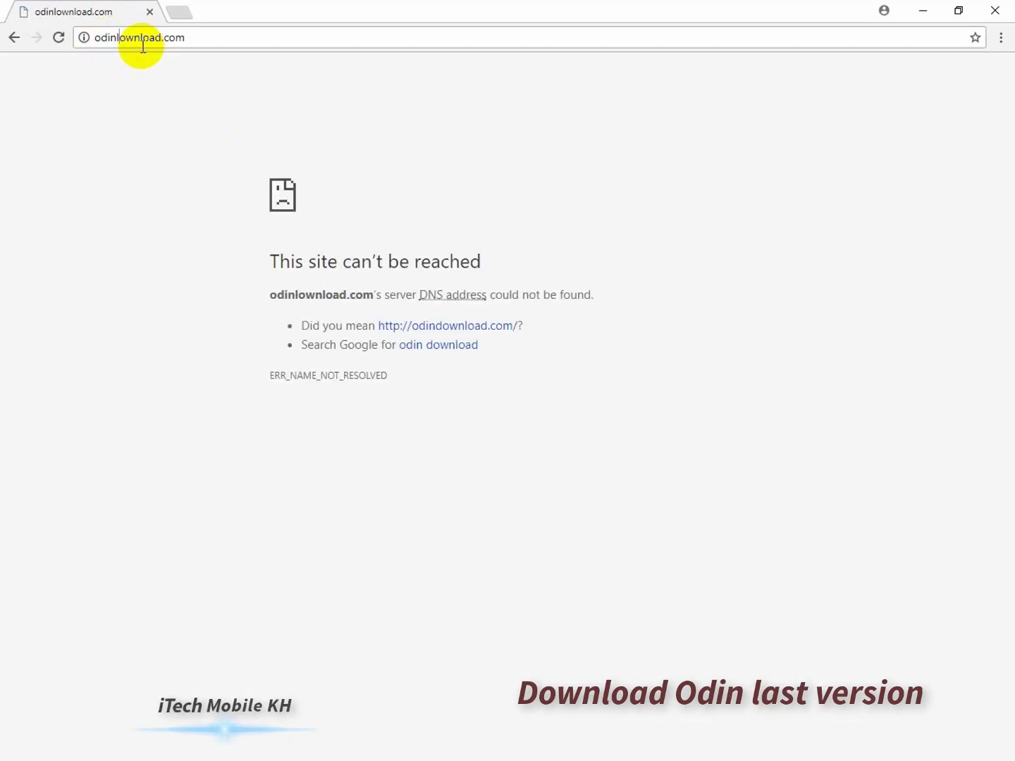
{"action": "left_click_drag", "start_coordinate": [163, 43], "coordinate": [322, 43]}
{"action": "key", "text": "BackSpace"}
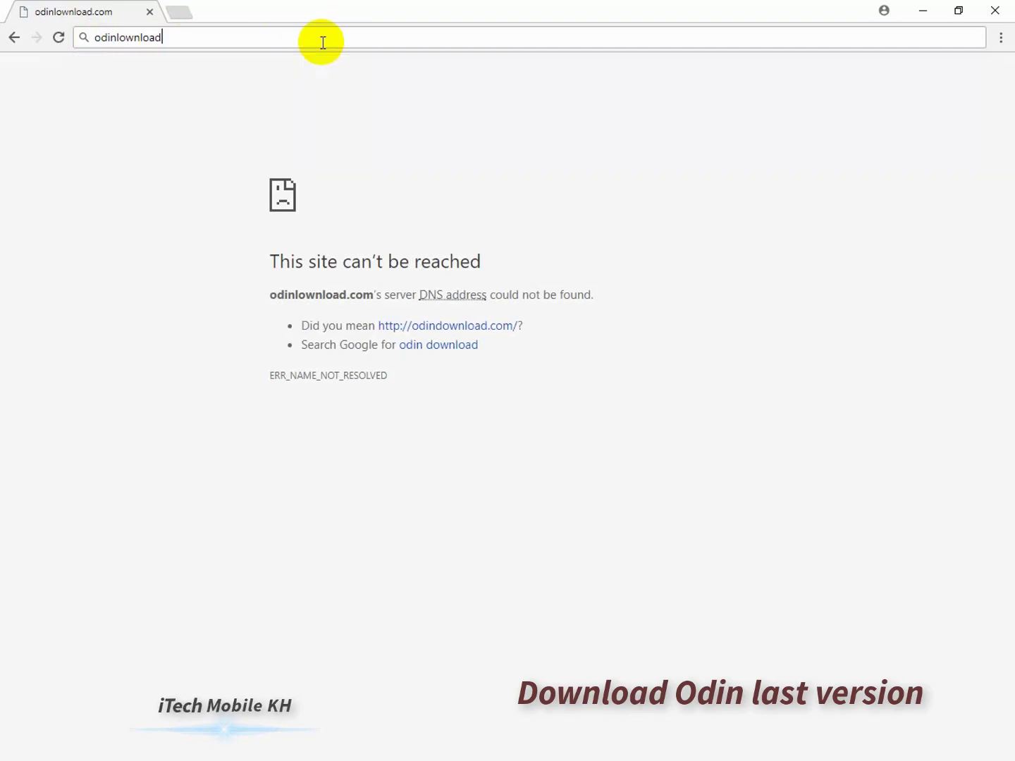
{"action": "key", "text": "Return"}
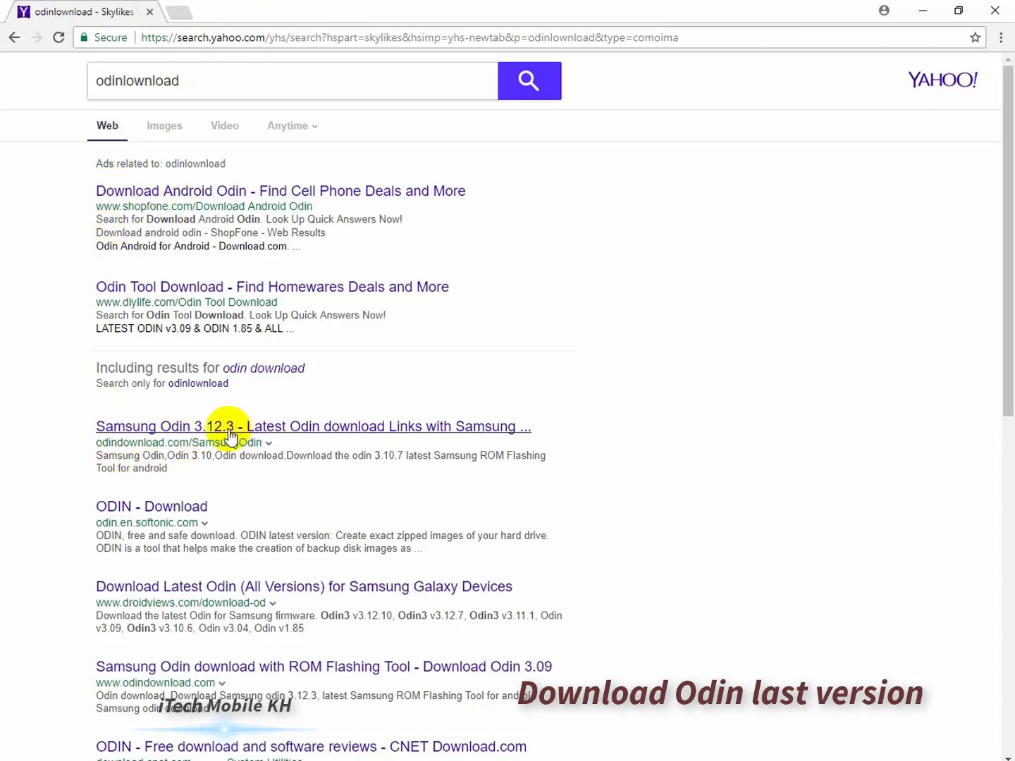
{"action": "left_click", "coordinate": [232, 431]}
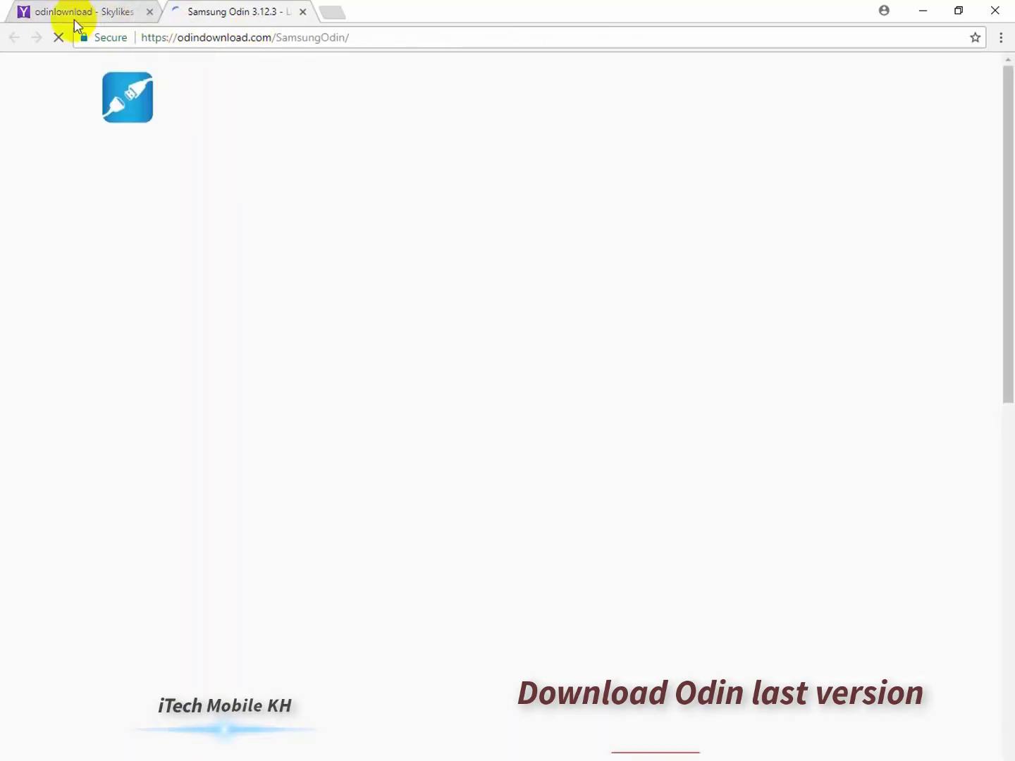
{"action": "left_click", "coordinate": [149, 11]}
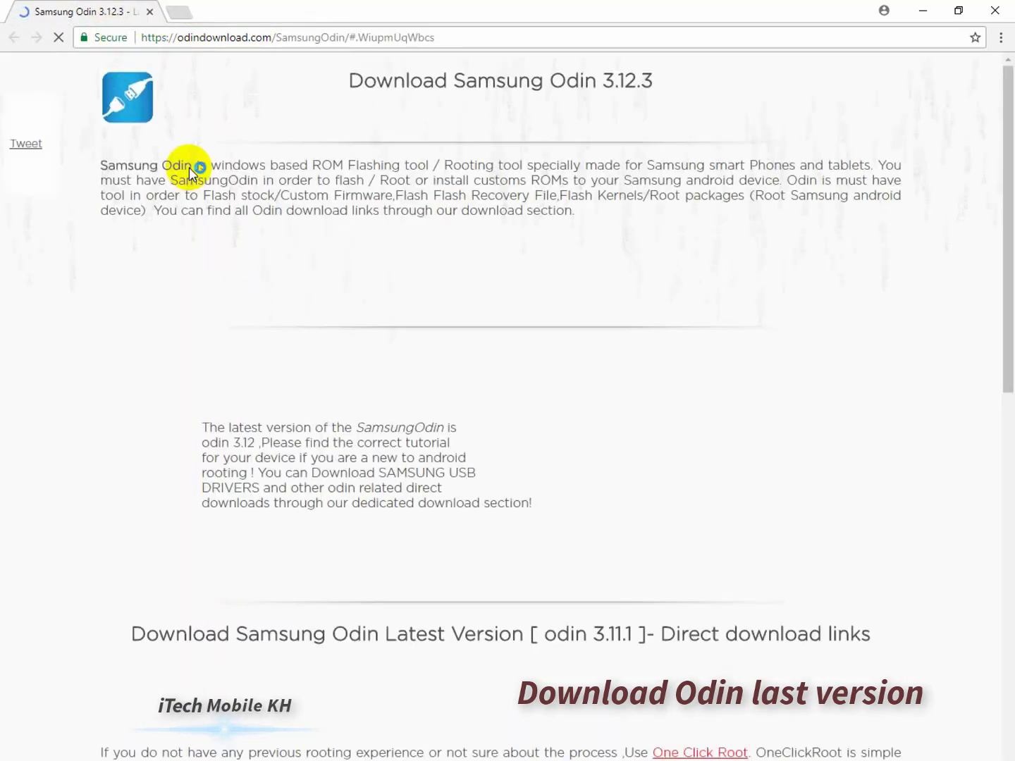
Follow the link for Odin 3.12.3, the latest updated version, and download Odin3_v3.12.3.zip.
{"action": "scroll", "coordinate": [337, 339], "scroll_direction": "down", "scroll_amount": 3}
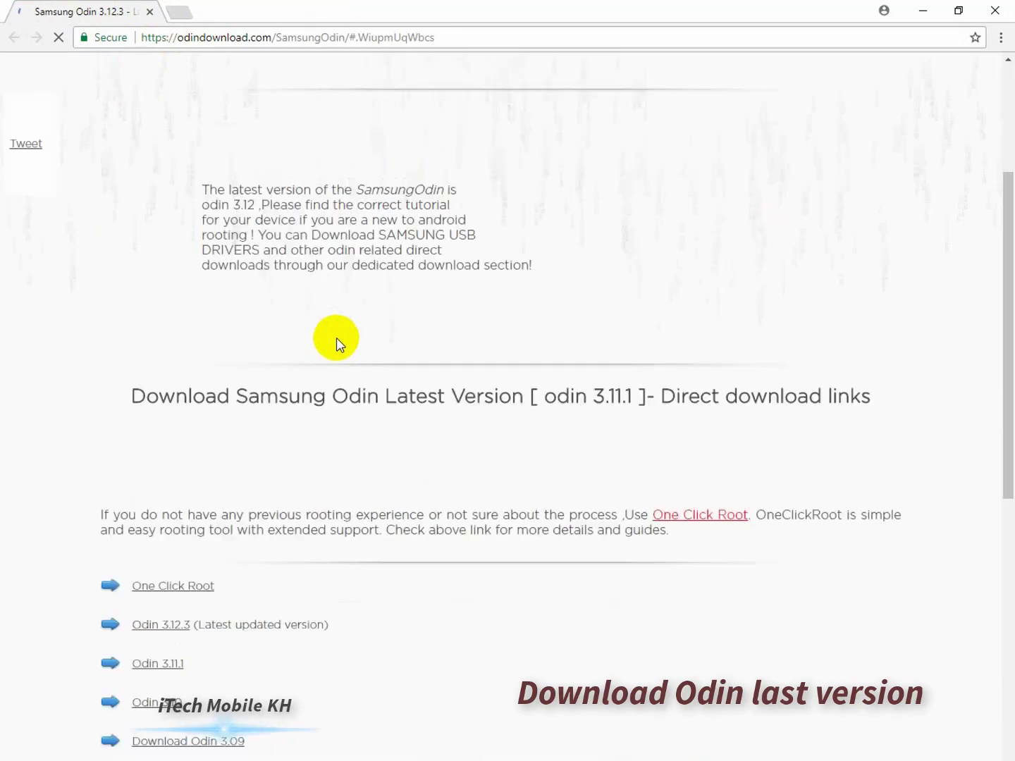
{"action": "scroll", "coordinate": [345, 342], "scroll_direction": "down", "scroll_amount": 2}
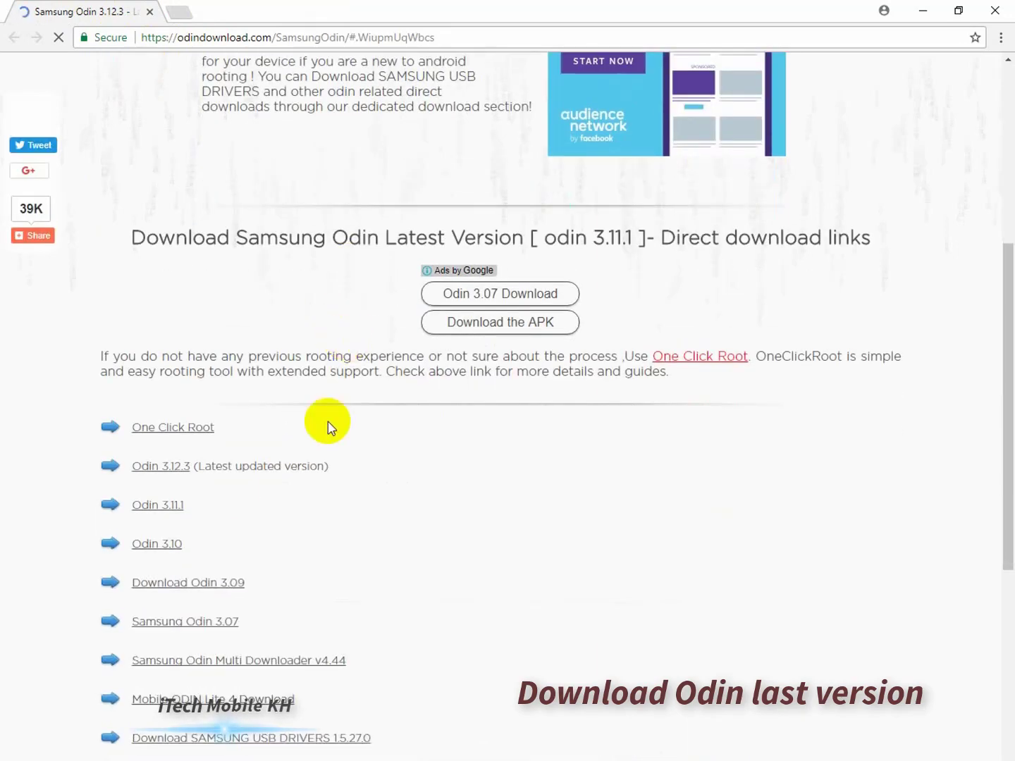
{"action": "left_click", "coordinate": [175, 473]}
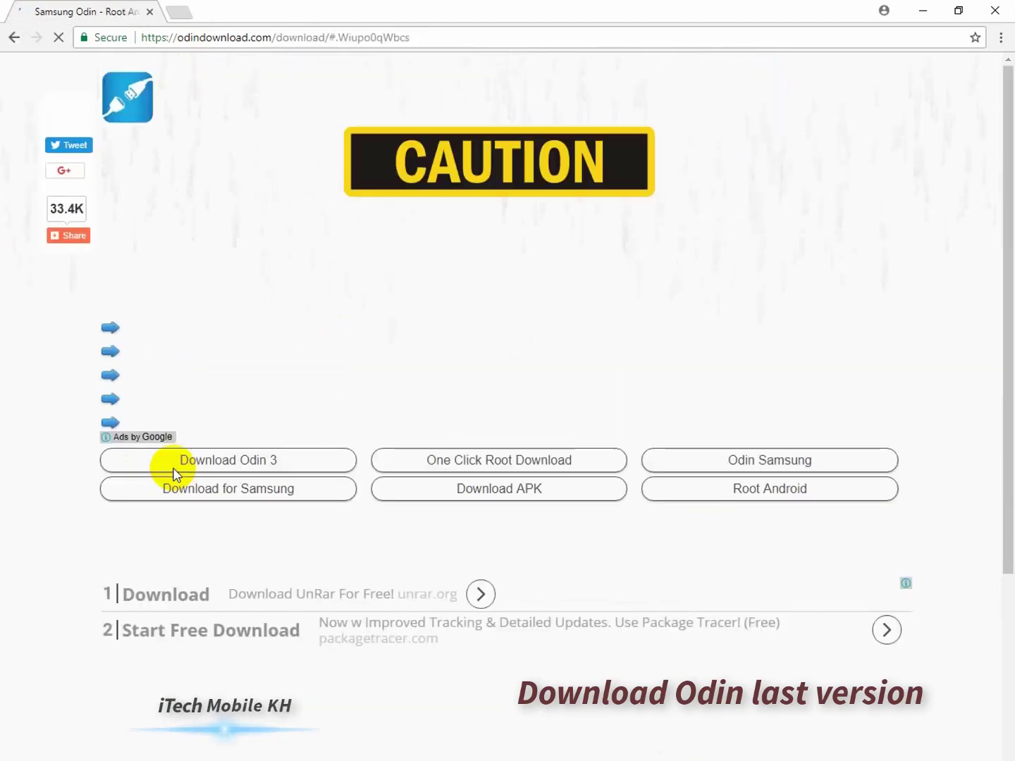
{"action": "scroll", "coordinate": [300, 351], "scroll_direction": "down", "scroll_amount": 2}
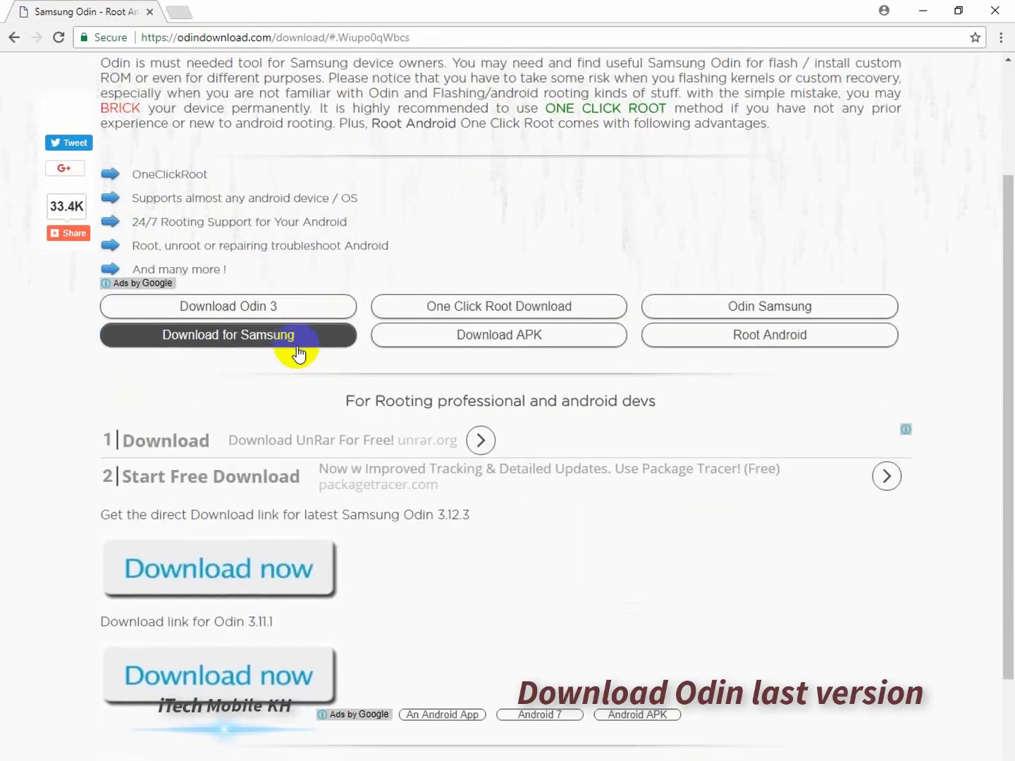
{"action": "scroll", "coordinate": [422, 324], "scroll_direction": "down", "scroll_amount": 2}
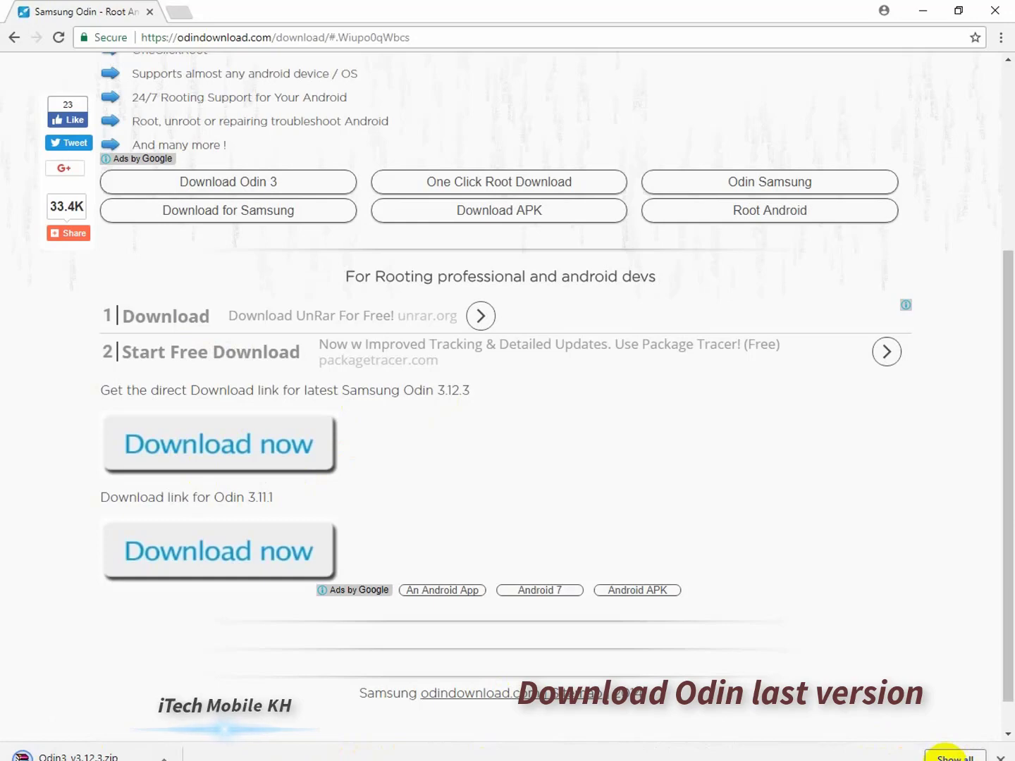
In the full downloads list, remove the canceled J730GDXU1AQF6 entry and show Odin3_v3.12.3.zip in its folder.
{"action": "left_click", "coordinate": [950, 756]}
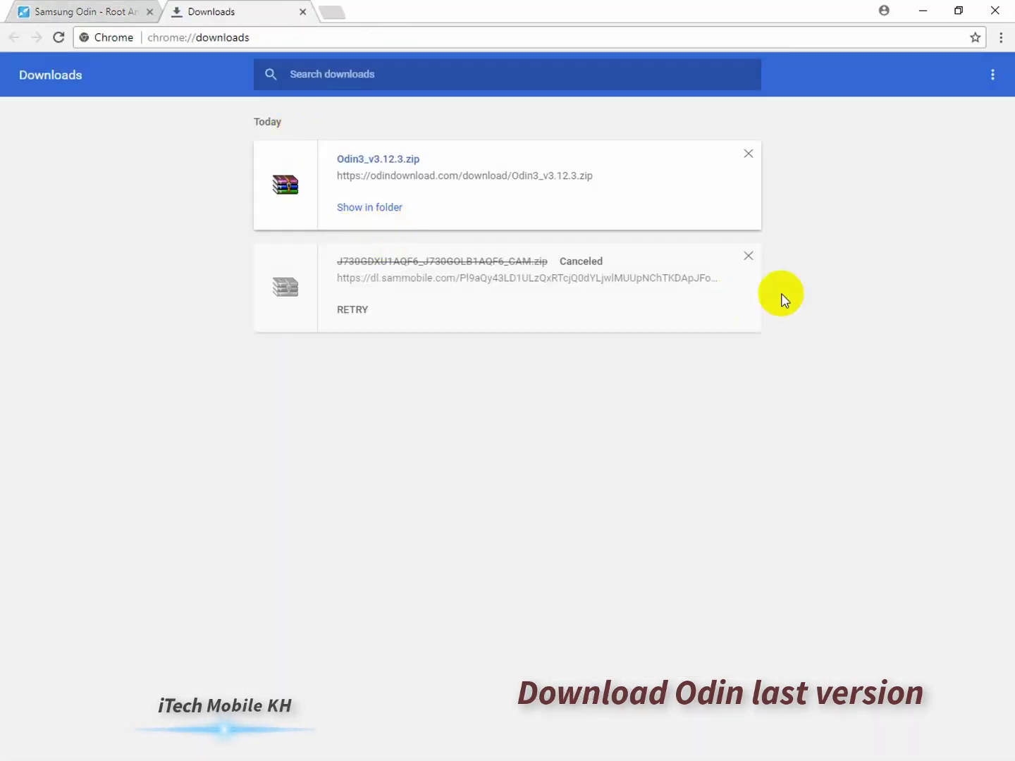
{"action": "left_click", "coordinate": [749, 257]}
{"action": "left_click", "coordinate": [364, 208]}
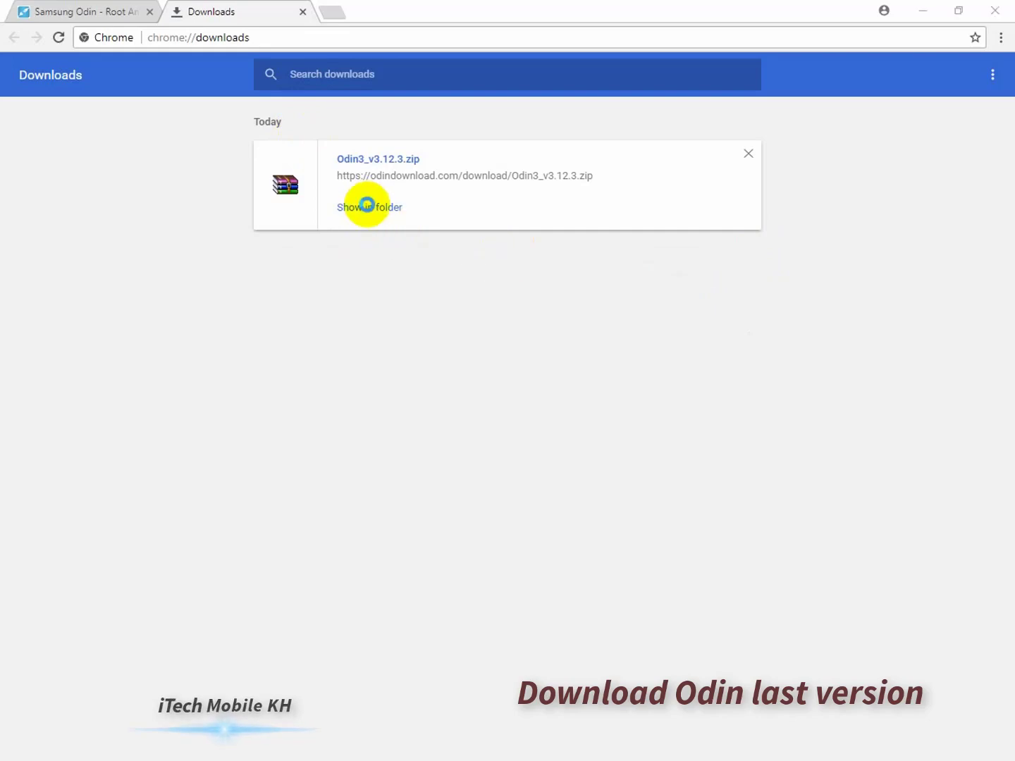
Move Odin3_v3.12.3.zip from the Downloads folder to the desktop, placing it under FastStone Capture, and close File Explorer and Chrome.
{"action": "right_click", "coordinate": [206, 100]}
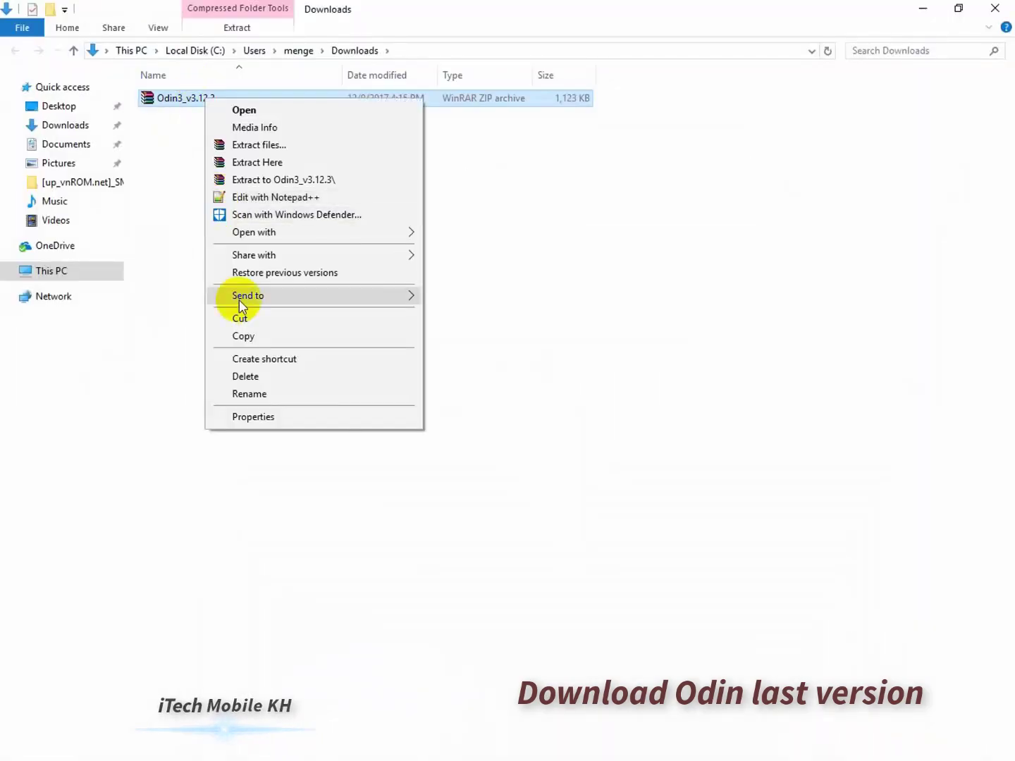
{"action": "left_click", "coordinate": [241, 321]}
{"action": "left_click", "coordinate": [991, 9]}
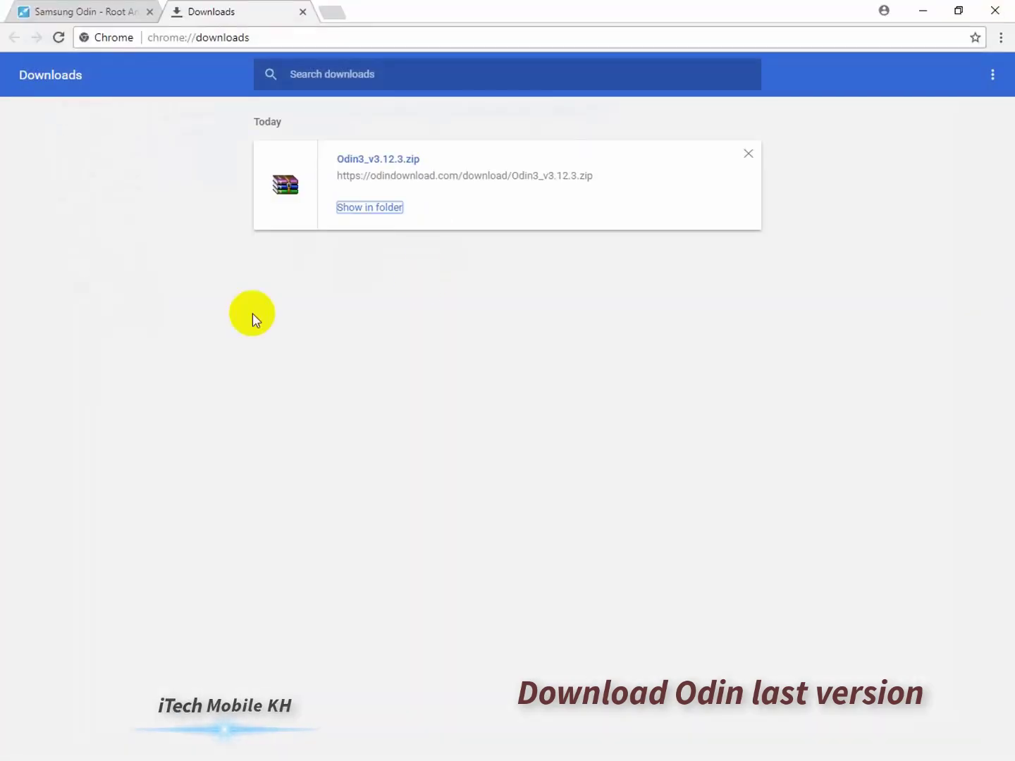
{"action": "left_click", "coordinate": [1008, 7]}
{"action": "right_click", "coordinate": [296, 248]}
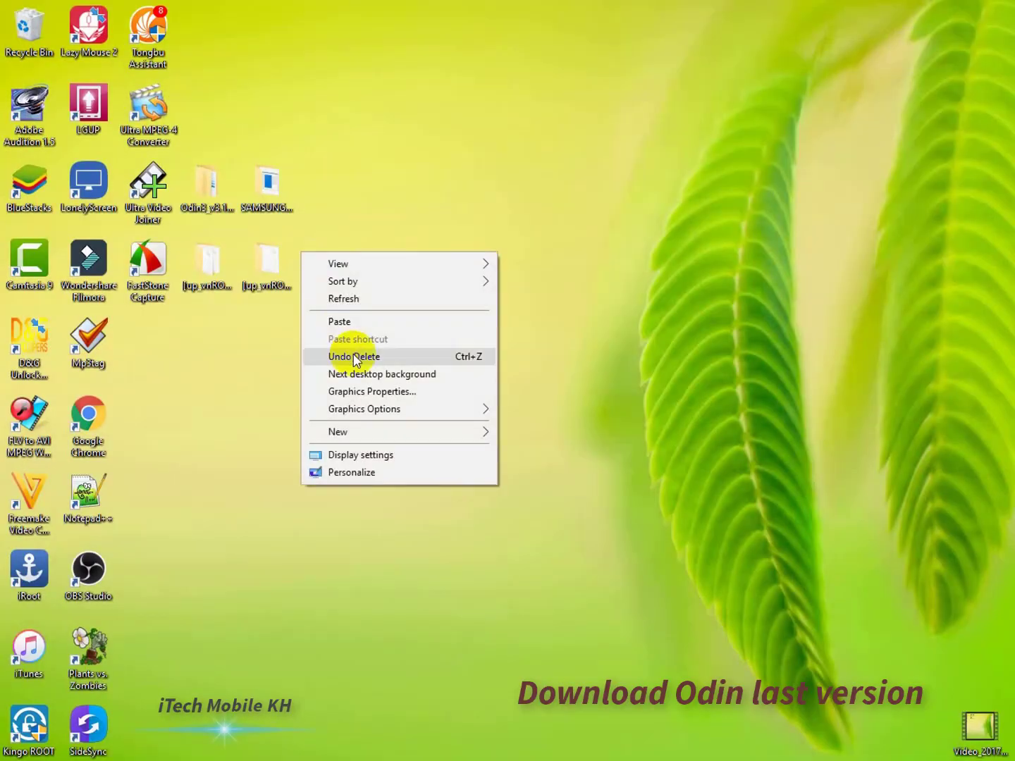
{"action": "left_click", "coordinate": [349, 327]}
{"action": "left_click_drag", "start_coordinate": [328, 268], "coordinate": [148, 349]}
{"action": "left_click", "coordinate": [348, 372]}
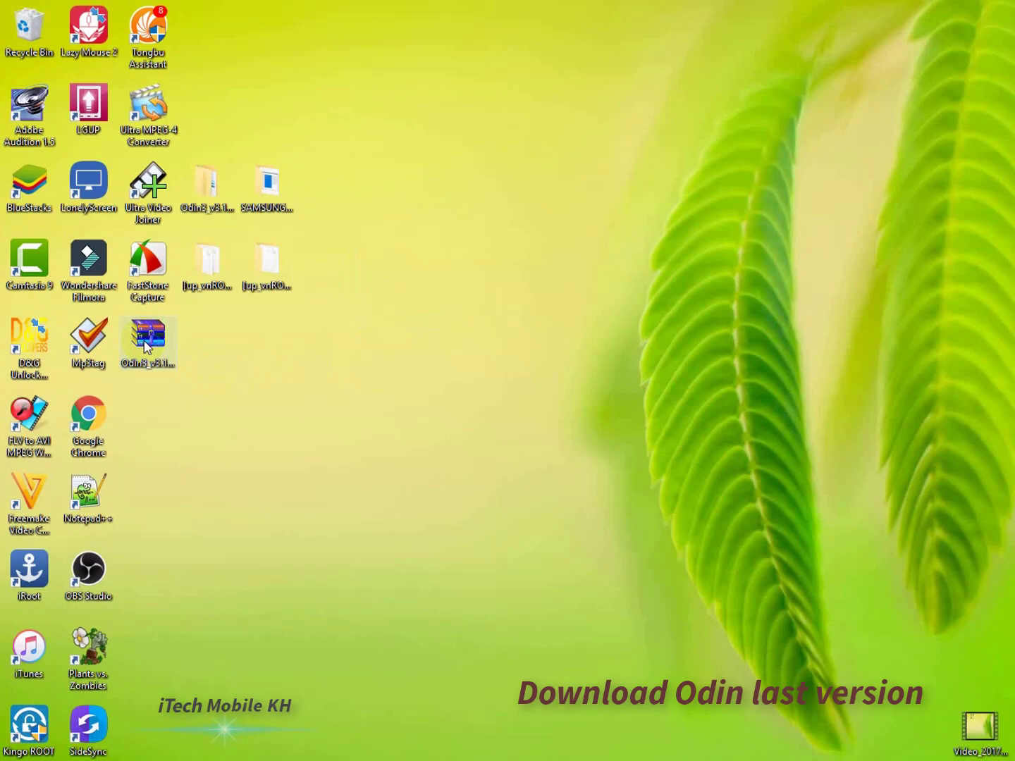
Open Odin3_v3.12.3.zip on the desktop to view its contents, and close the archive.
{"action": "double_click", "coordinate": [147, 346]}
{"action": "left_click_drag", "start_coordinate": [243, 345], "coordinate": [422, 151]}
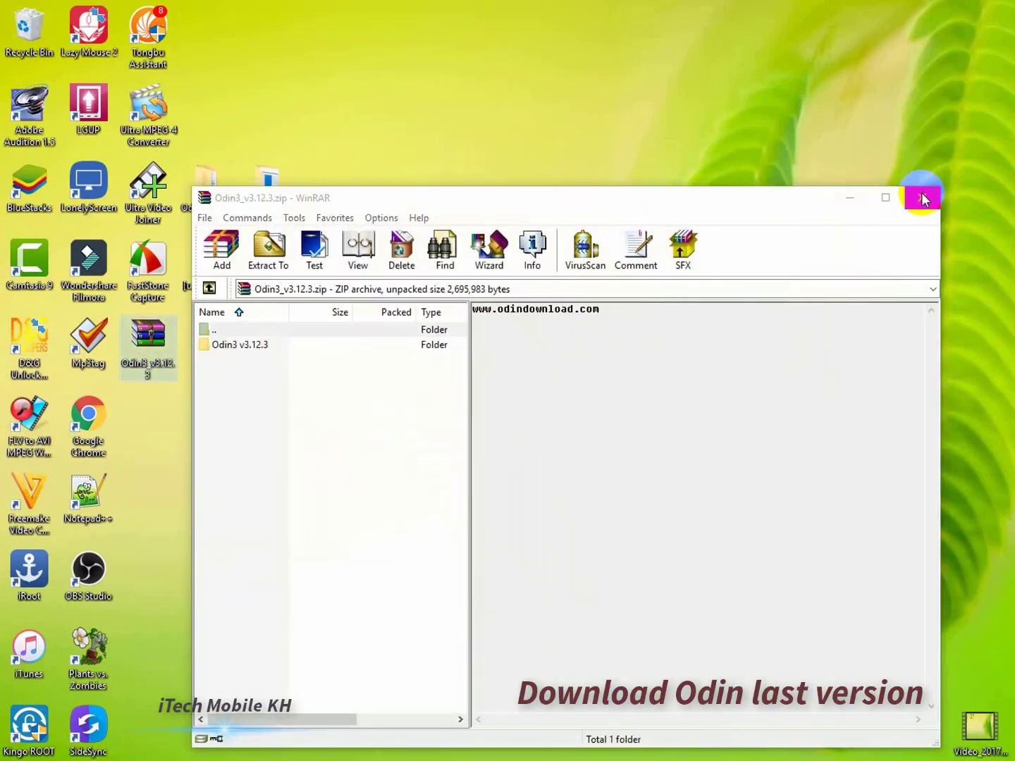
{"action": "left_click_drag", "start_coordinate": [530, 199], "coordinate": [590, 268]}
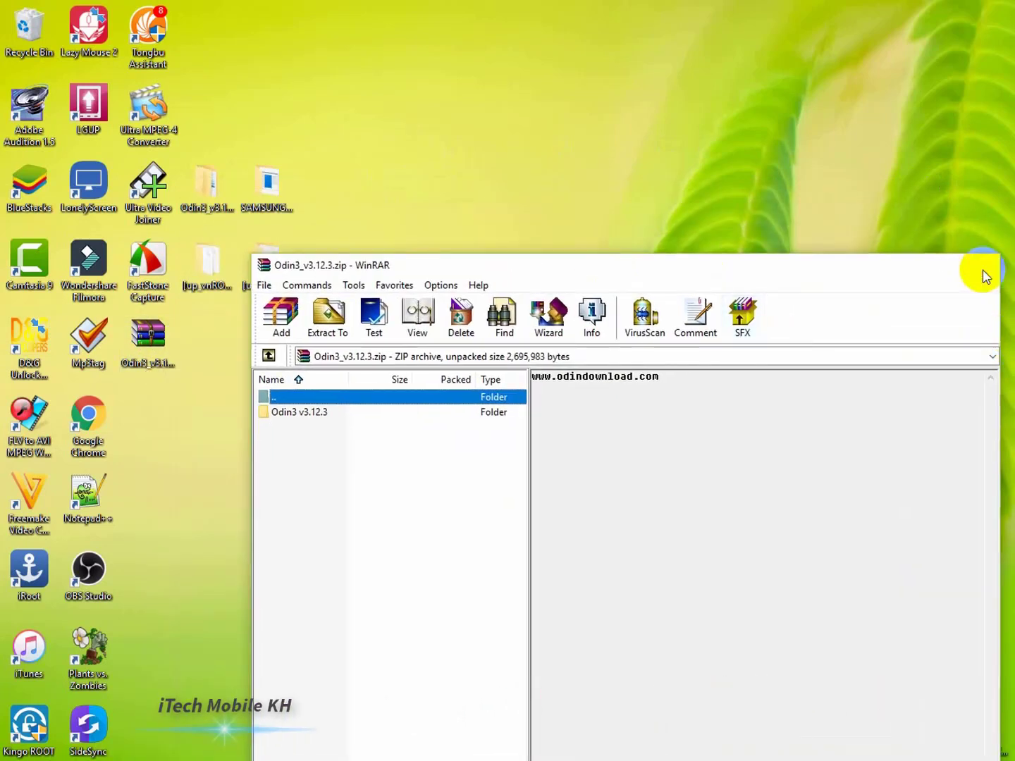
{"action": "left_click", "coordinate": [982, 266]}
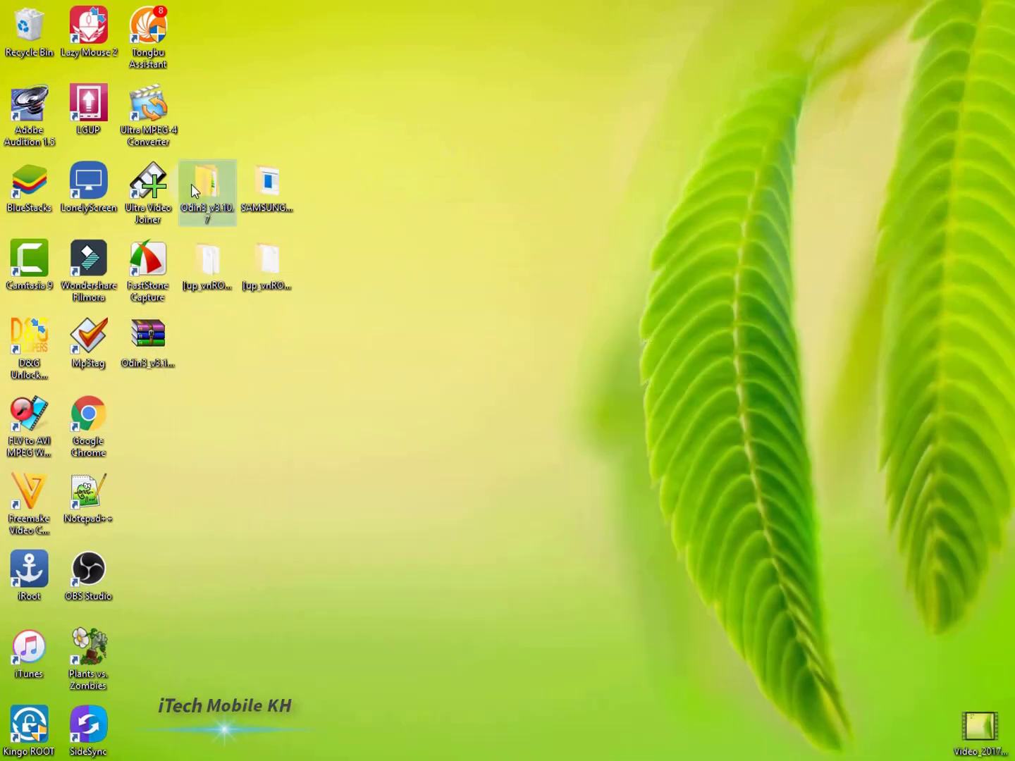
Refresh the desktop, reopen Odin3_v3.12.3.zip, and run Odin3.exe from its Odin3 v3.12.3 folder.
{"action": "left_click", "coordinate": [144, 338]}
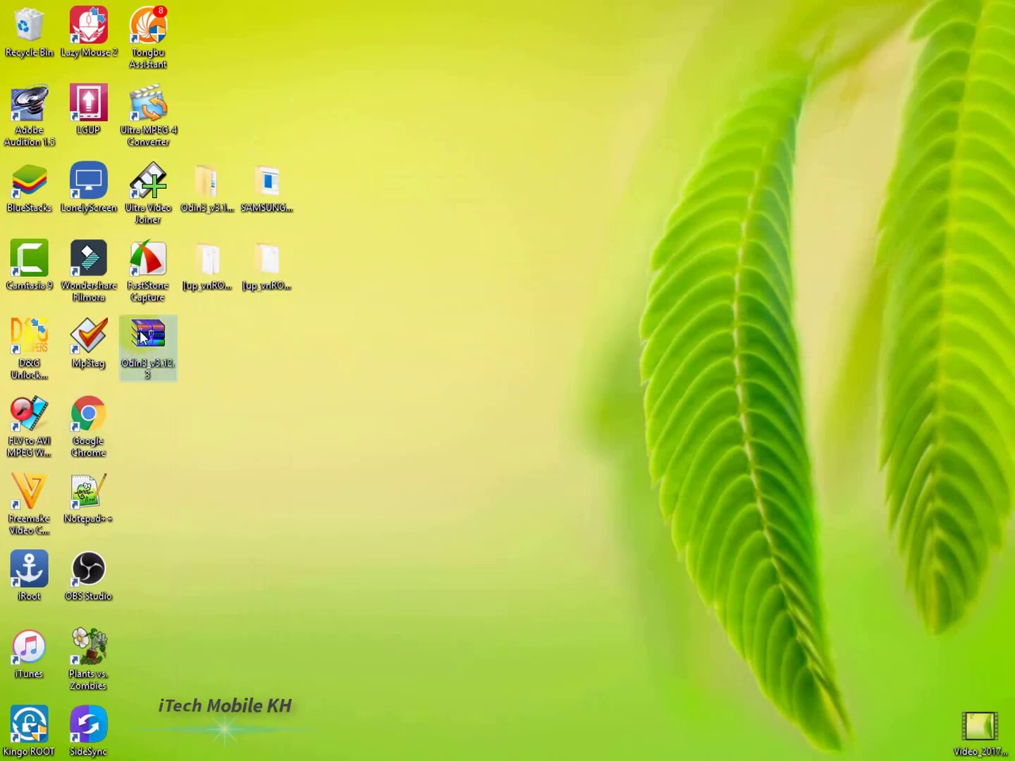
{"action": "right_click", "coordinate": [254, 365]}
{"action": "left_click", "coordinate": [315, 406]}
{"action": "double_click", "coordinate": [143, 349]}
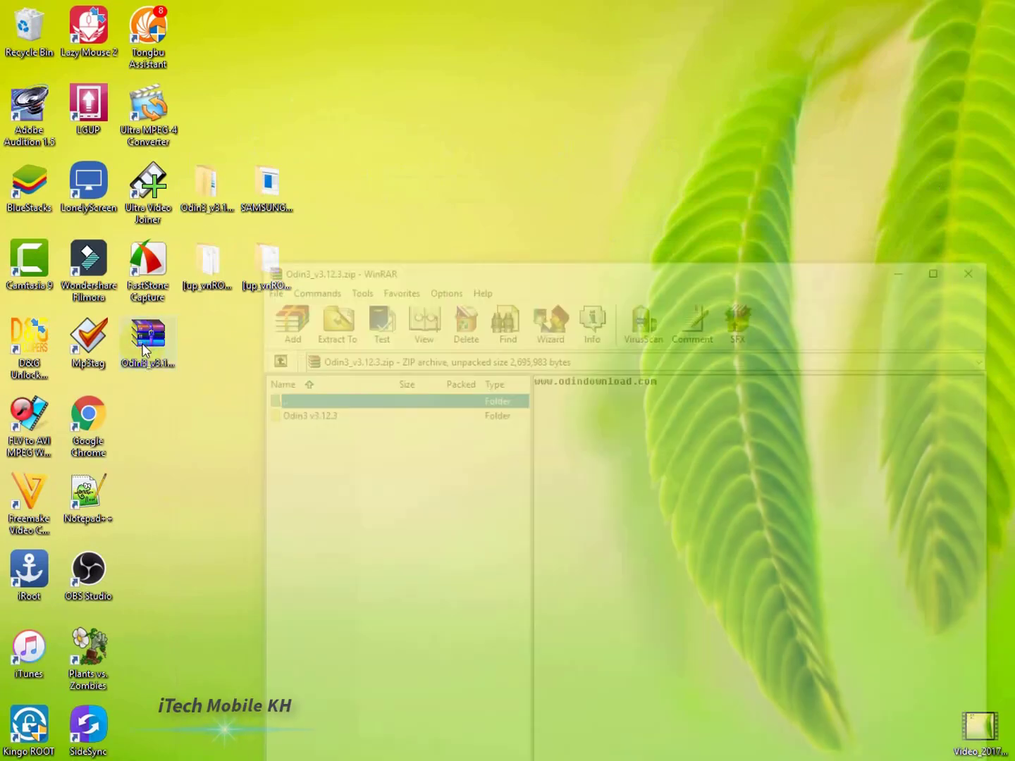
{"action": "double_click", "coordinate": [303, 415]}
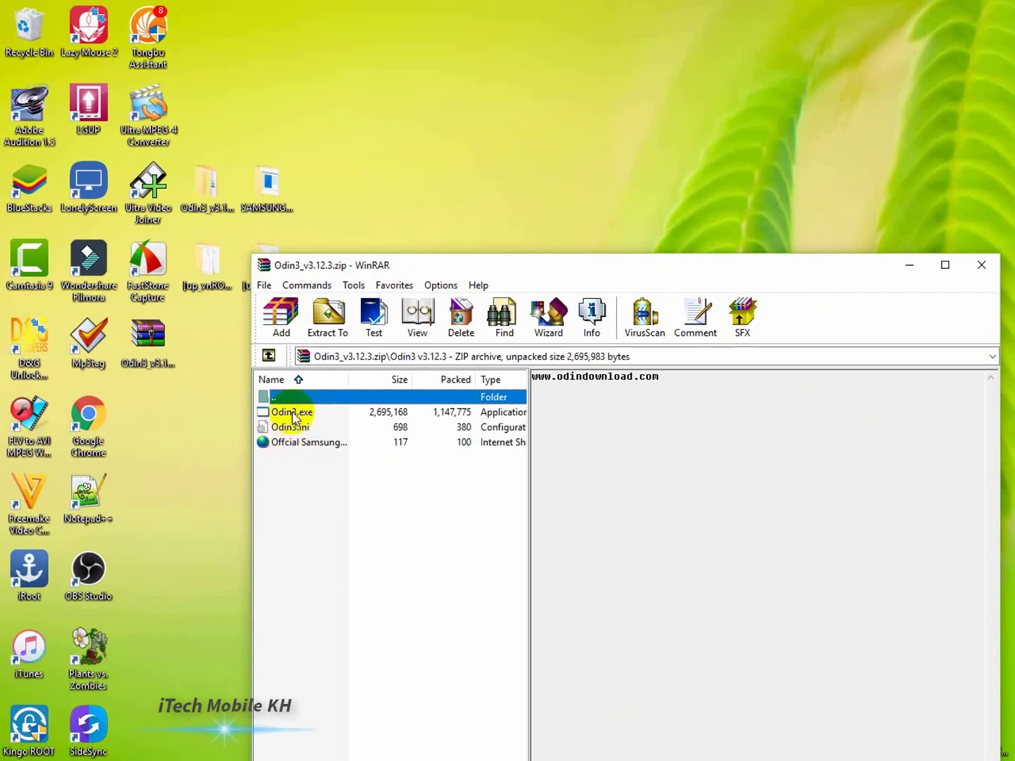
{"action": "double_click", "coordinate": [290, 413]}
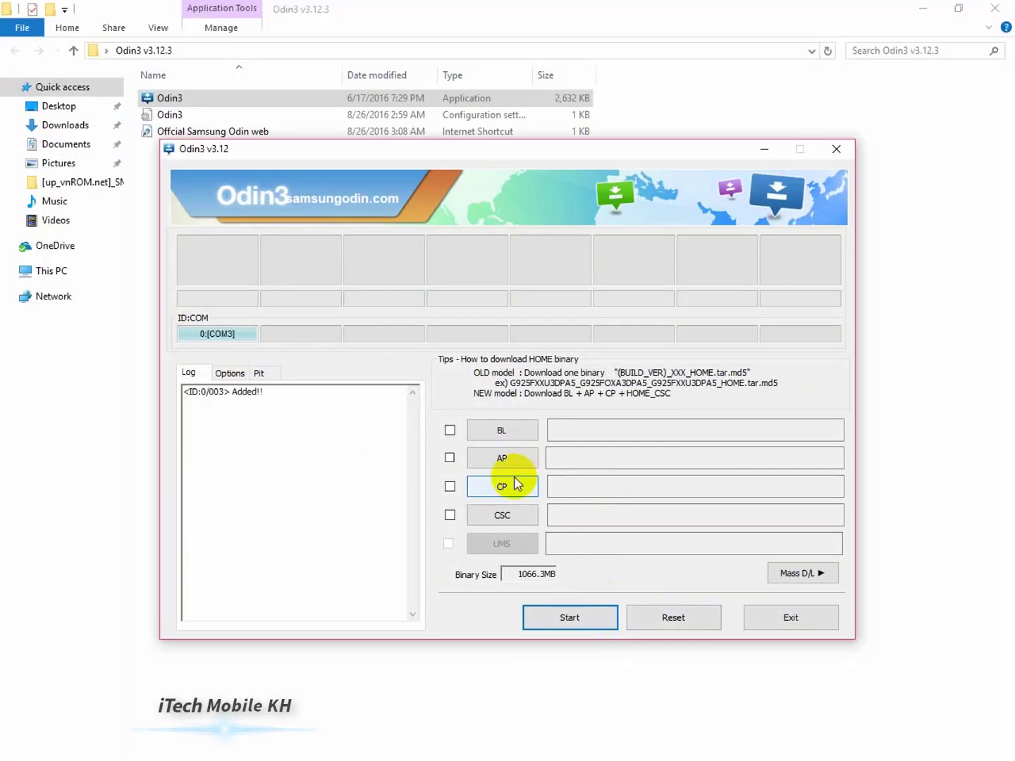
Load the BL_J730GDXU1AQF6 file from the desktop's SM-J730G firmware folder into the BL slot.
{"action": "left_click", "coordinate": [504, 428]}
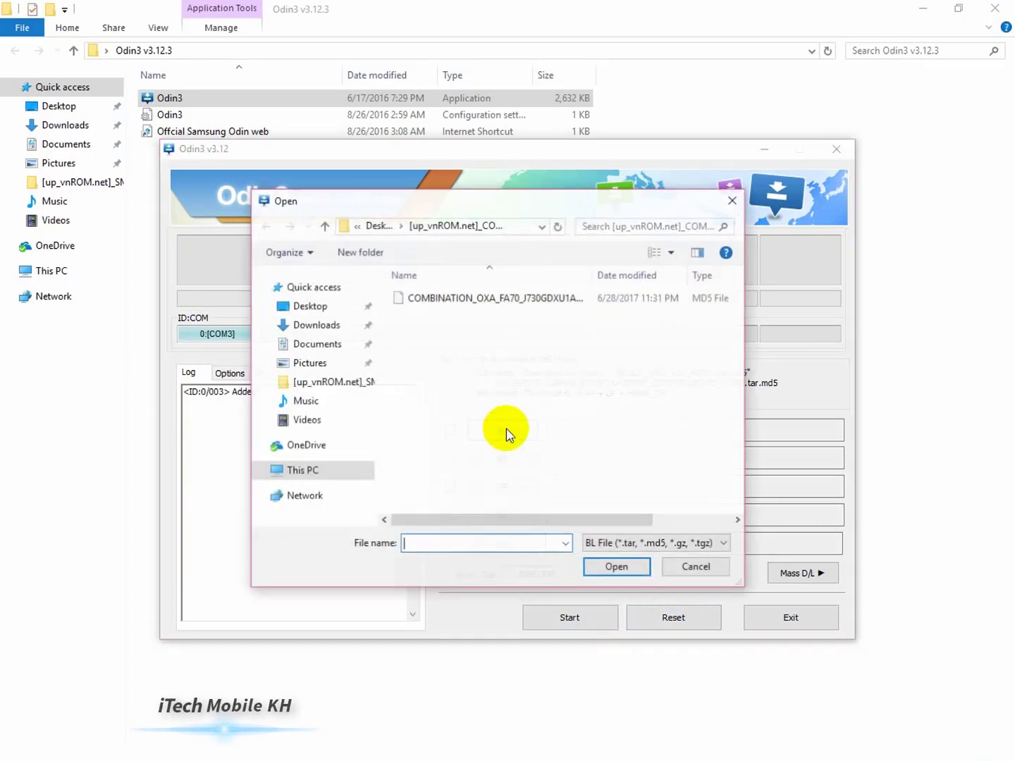
{"action": "left_click", "coordinate": [373, 226]}
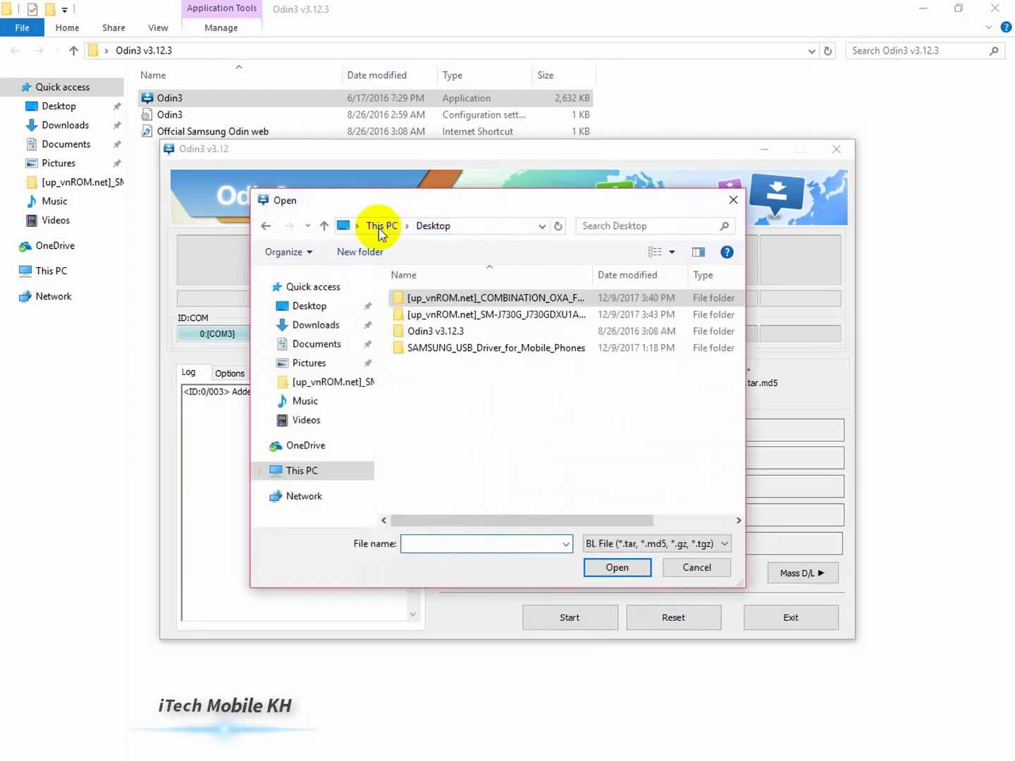
{"action": "double_click", "coordinate": [441, 315]}
{"action": "double_click", "coordinate": [416, 314]}
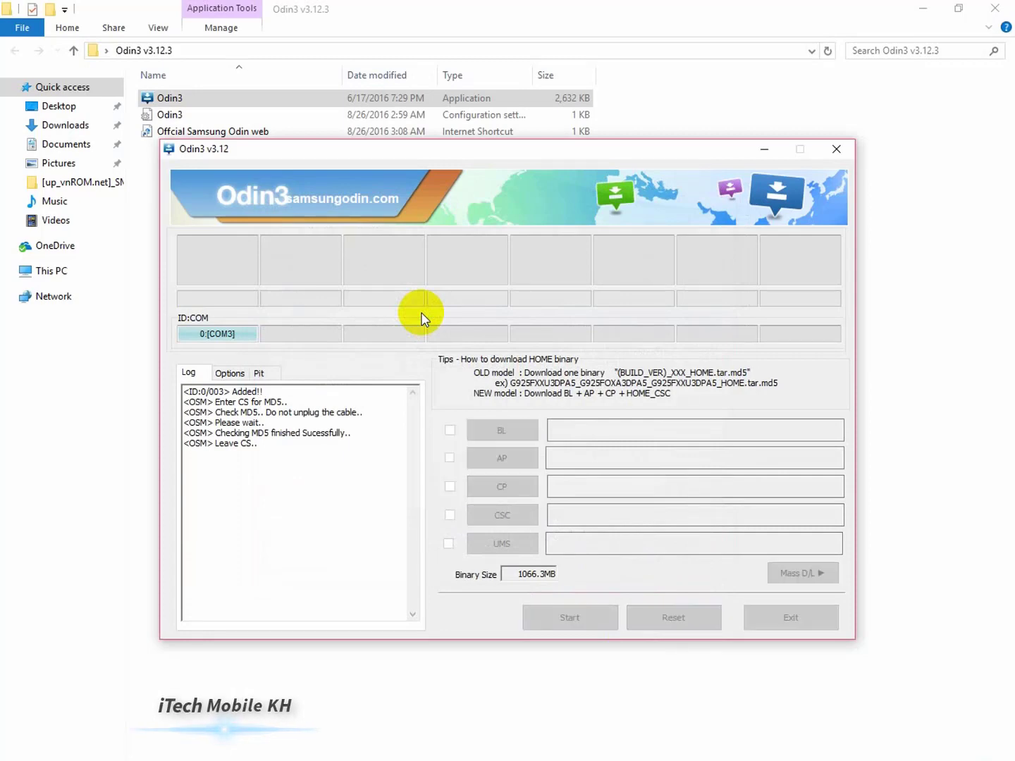
Load AP_J730GDXU1AQF6 into the AP slot and HOME_CSC_OLB_J730GOLB1AQF6 into the CSC slot.
{"action": "left_click", "coordinate": [492, 456]}
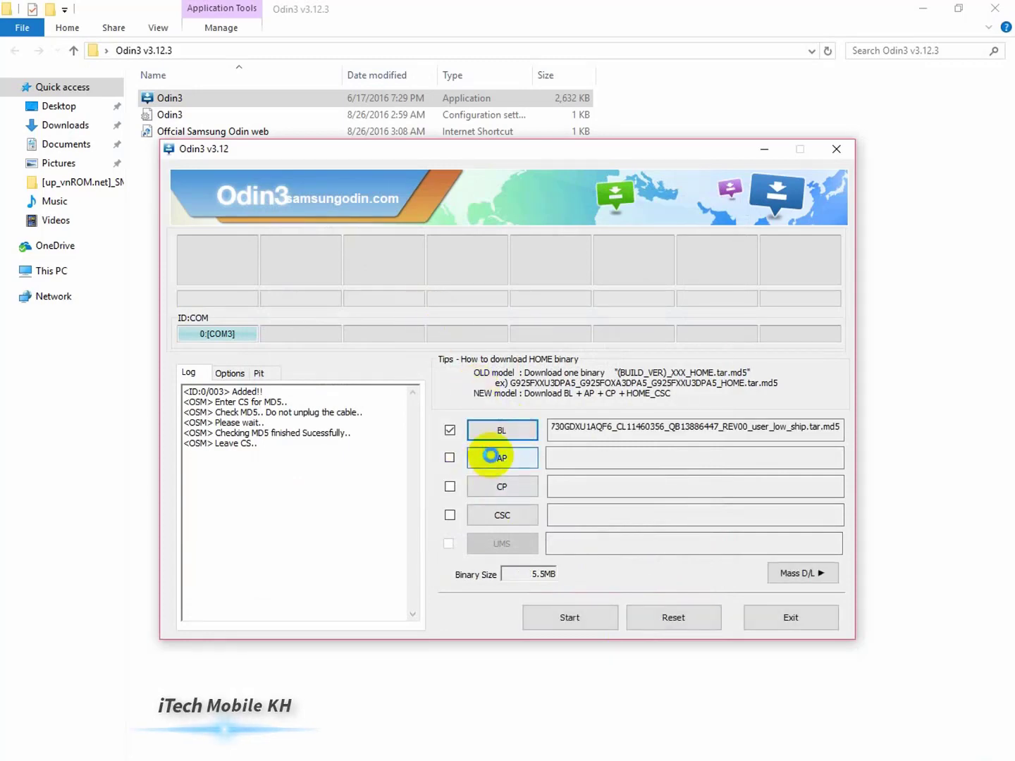
{"action": "double_click", "coordinate": [416, 301]}
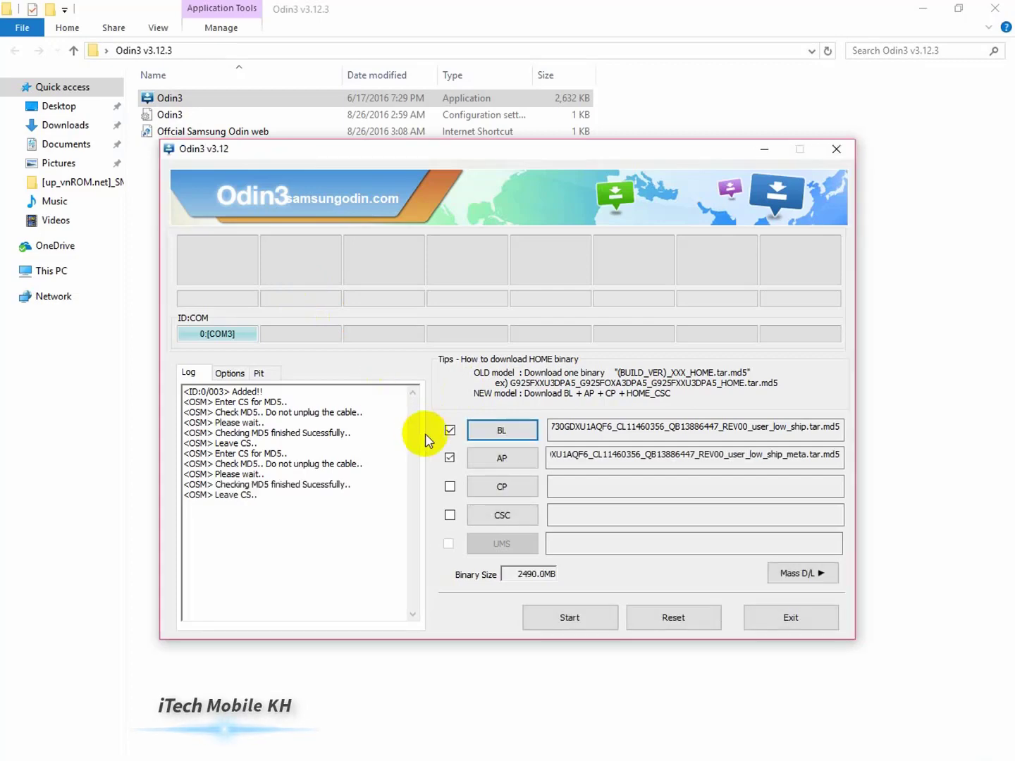
{"action": "left_click", "coordinate": [500, 515]}
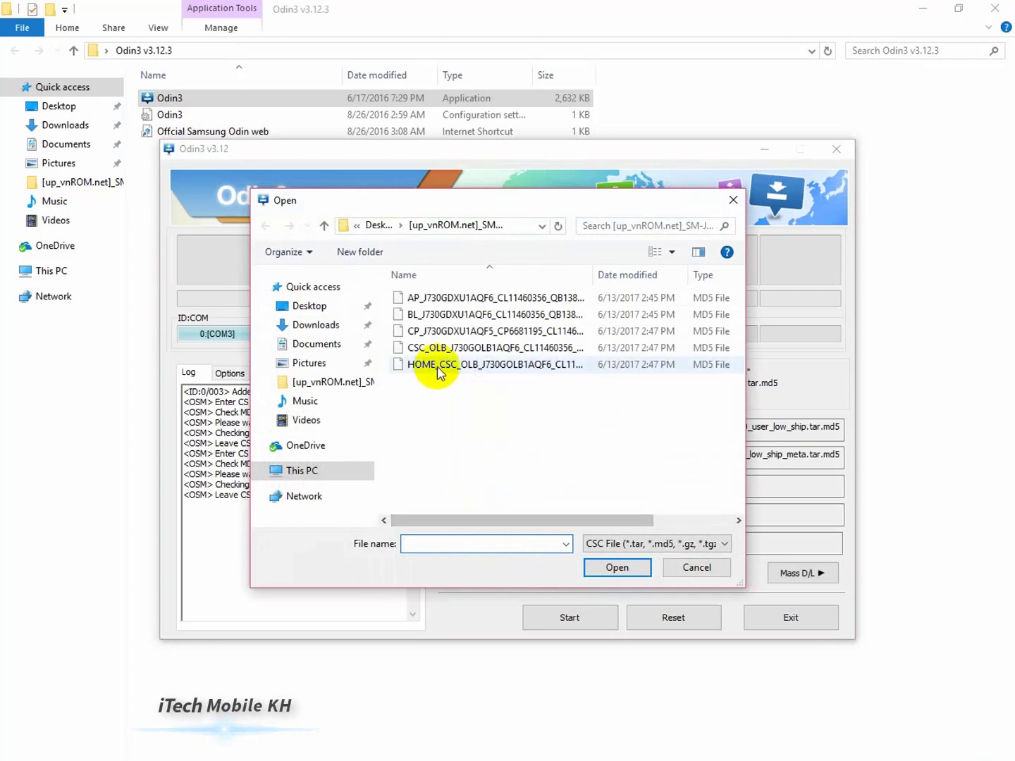
{"action": "double_click", "coordinate": [441, 370]}
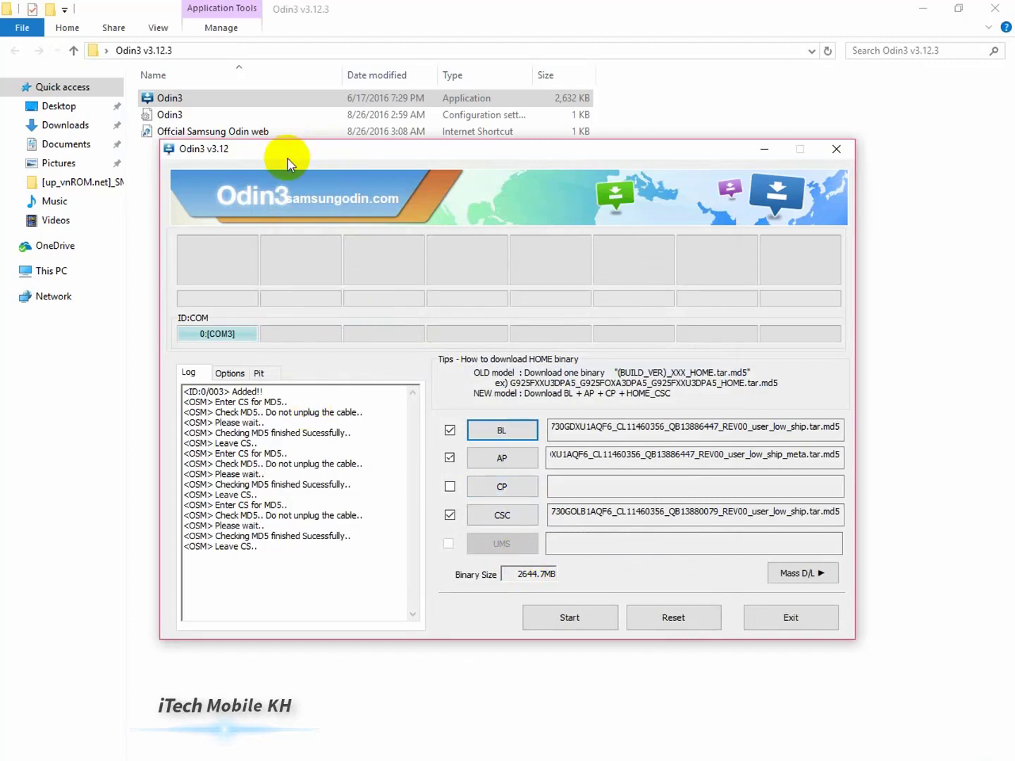
Move the Odin3 window toward the screen's upper-left corner, start flashing the loaded firmware, and close File Explorer.
{"action": "left_click_drag", "start_coordinate": [287, 163], "coordinate": [156, 42]}
{"action": "left_click", "coordinate": [439, 503]}
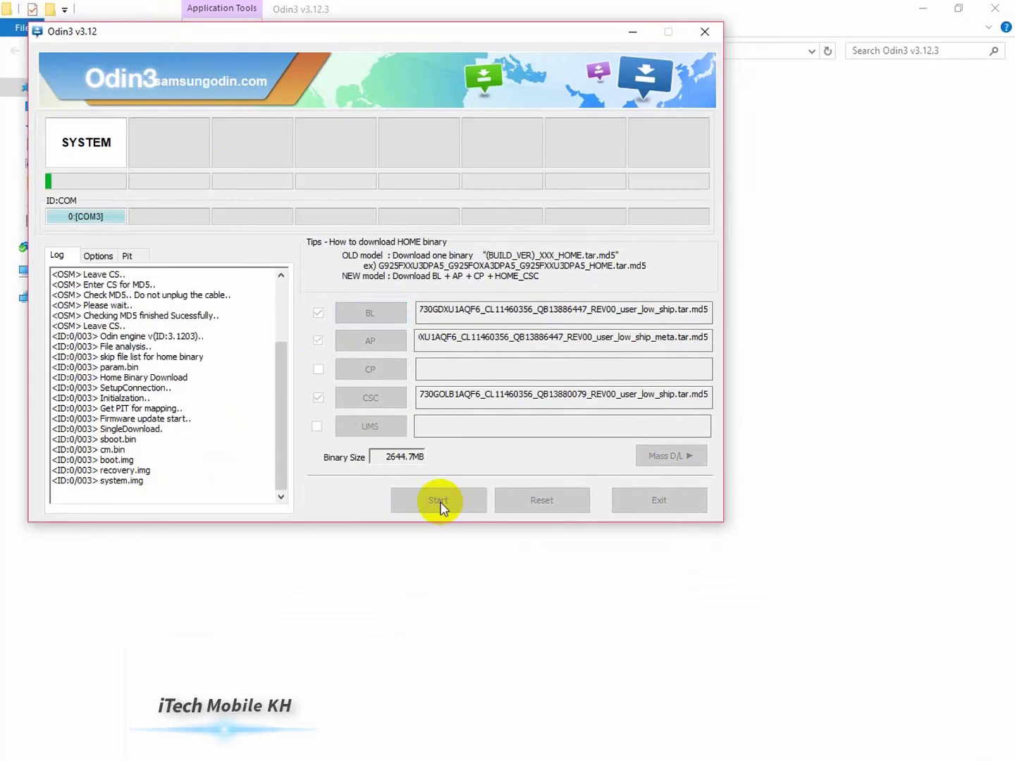
{"action": "left_click", "coordinate": [994, 9]}
{"action": "left_click_drag", "start_coordinate": [306, 38], "coordinate": [310, 41]}
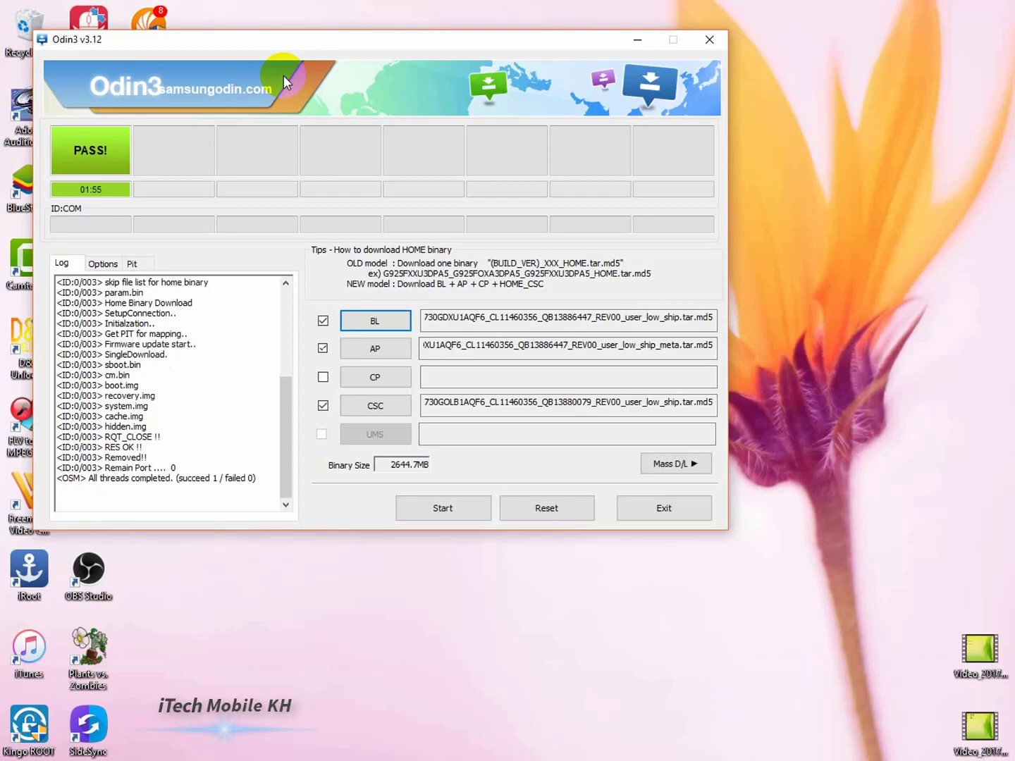
Close Odin3 and refresh the desktop.
{"action": "left_click", "coordinate": [710, 39]}
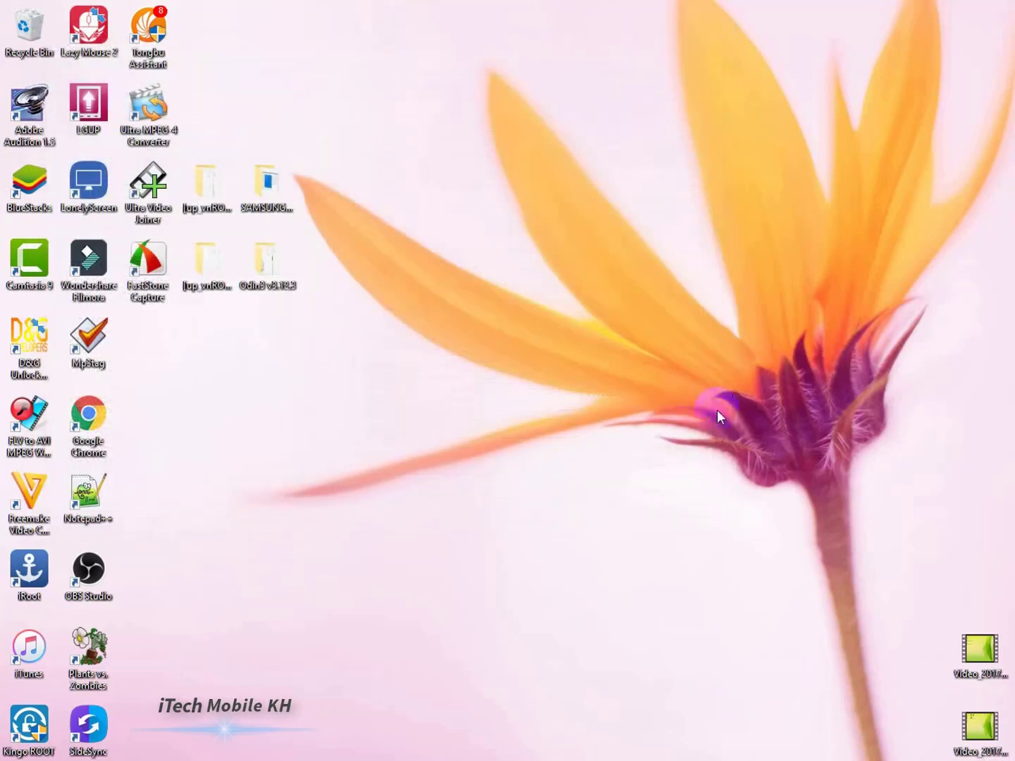
{"action": "right_click", "coordinate": [580, 344]}
{"action": "left_click", "coordinate": [602, 386]}
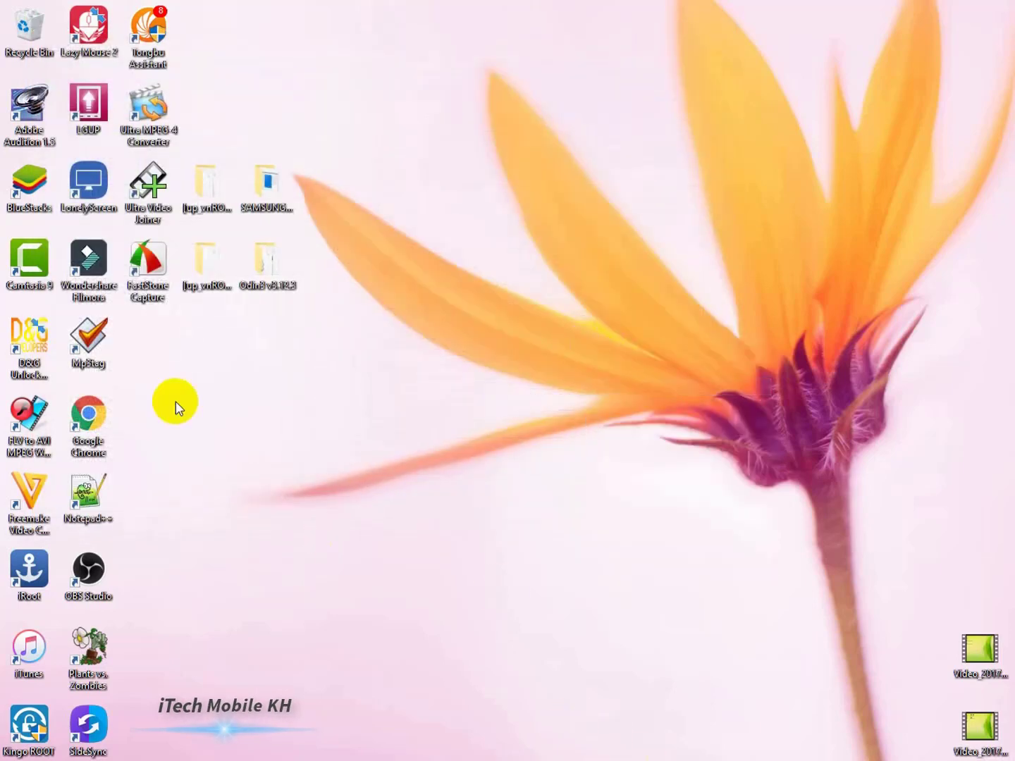